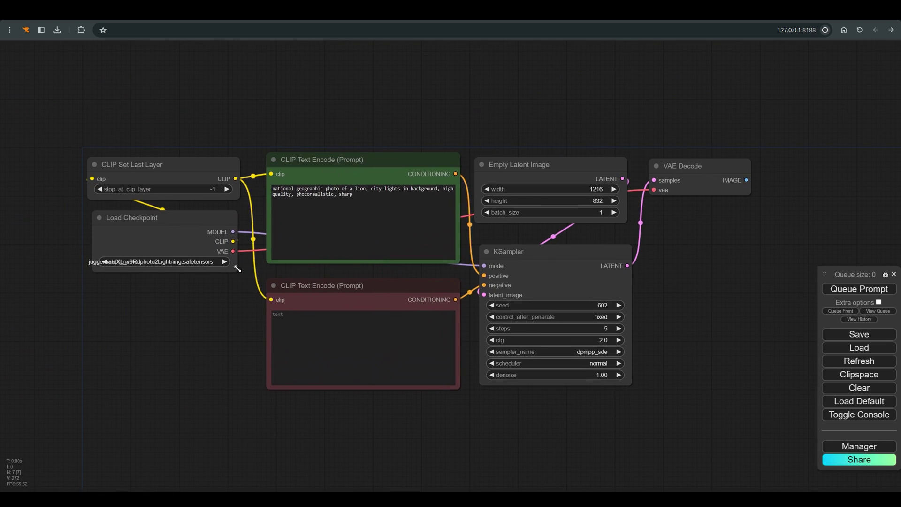
- Inspect the checkpoint model name, the lion positive and negative prompts, and the latent node
{"action": "left_click_drag", "start_coordinate": [238, 269], "coordinate": [284, 270]}
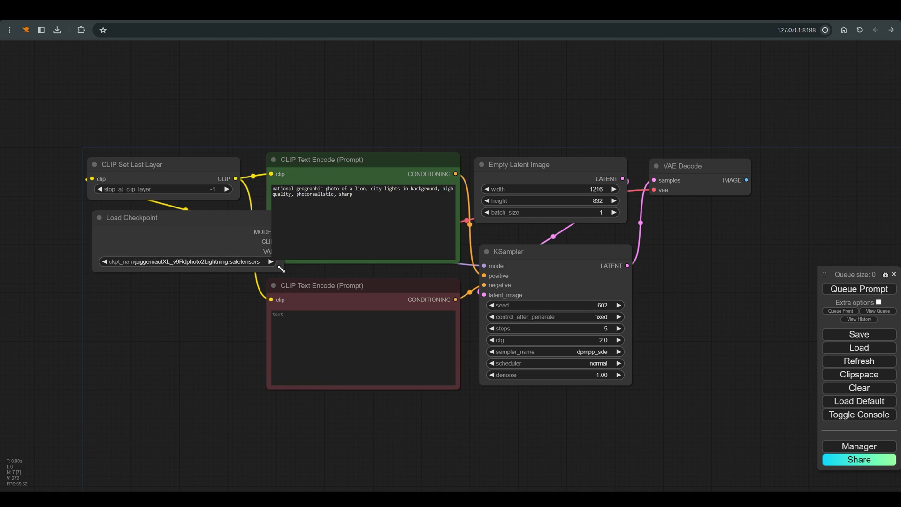
{"action": "left_click_drag", "start_coordinate": [281, 268], "coordinate": [241, 270]}
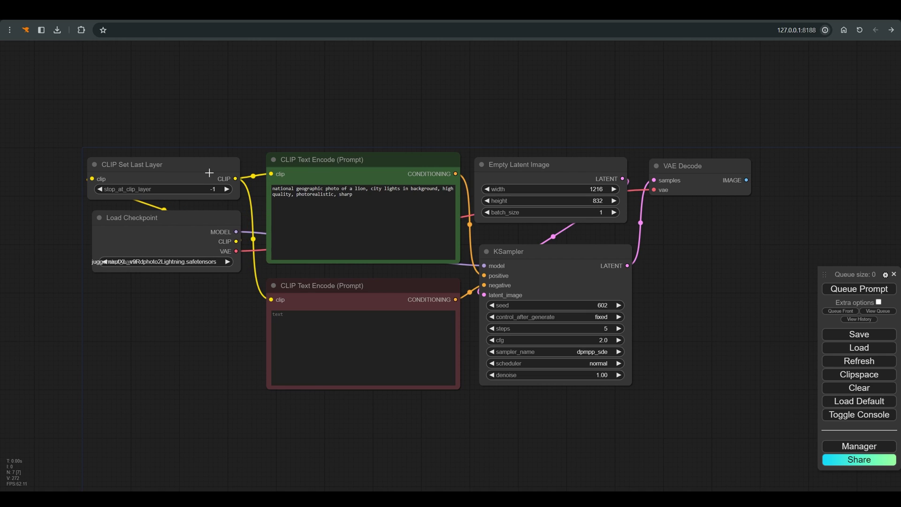
{"action": "left_click_drag", "start_coordinate": [209, 173], "coordinate": [211, 173]}
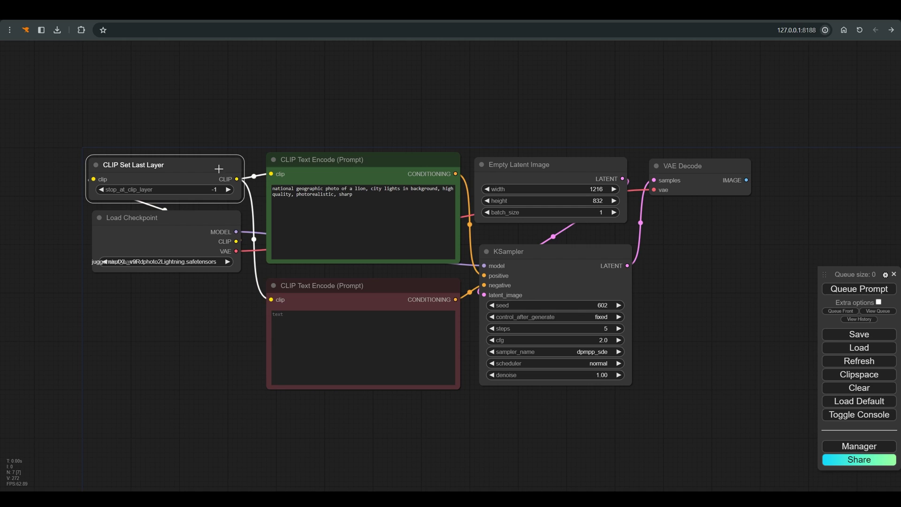
{"action": "left_click", "coordinate": [334, 167]}
{"action": "left_click_drag", "start_coordinate": [359, 195], "coordinate": [270, 188]}
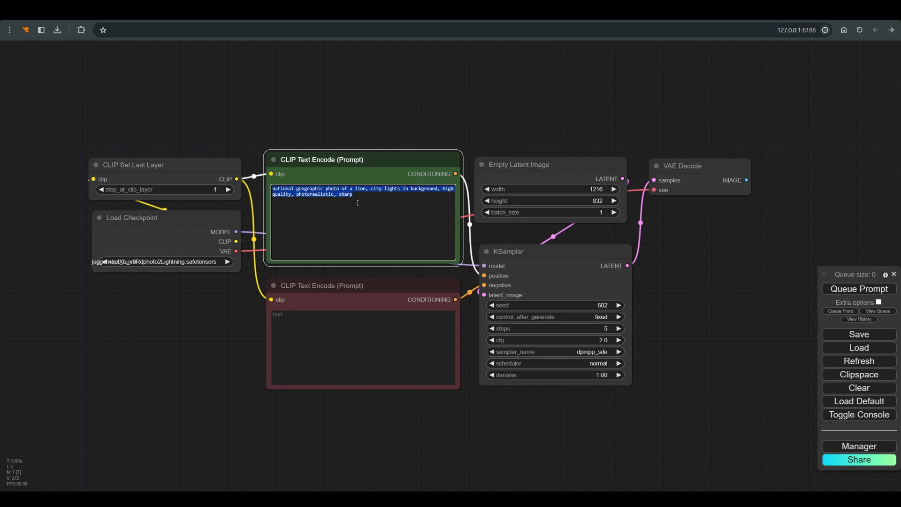
{"action": "left_click", "coordinate": [402, 290]}
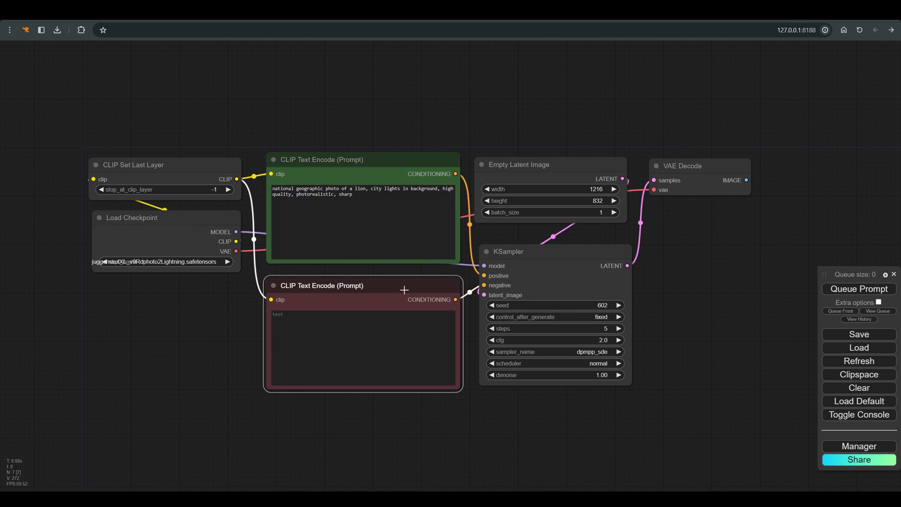
{"action": "left_click", "coordinate": [565, 177]}
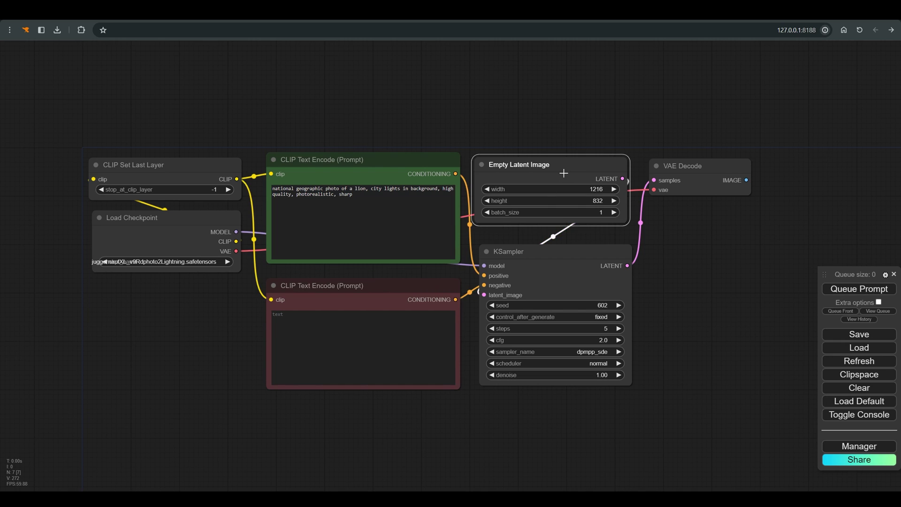
- Review the KSampler steps, cfg 2 and dpmpp_sde sampler against Juggernaut XL's recommended settings
{"action": "left_click", "coordinate": [577, 258]}
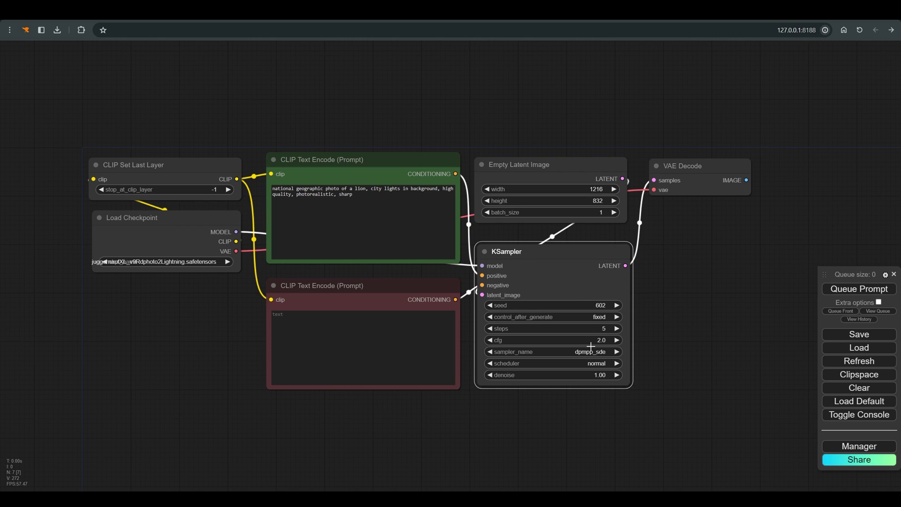
{"action": "left_click", "coordinate": [579, 328]}
{"action": "left_click", "coordinate": [559, 339]}
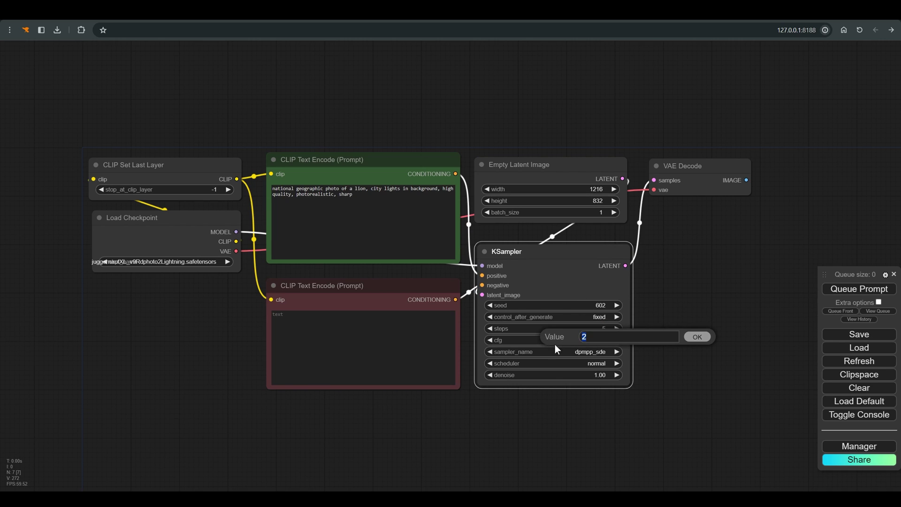
{"action": "left_click", "coordinate": [556, 351]}
{"action": "left_click", "coordinate": [570, 397]}
{"action": "left_click", "coordinate": [493, 412]}
{"action": "left_click", "coordinate": [694, 337]}
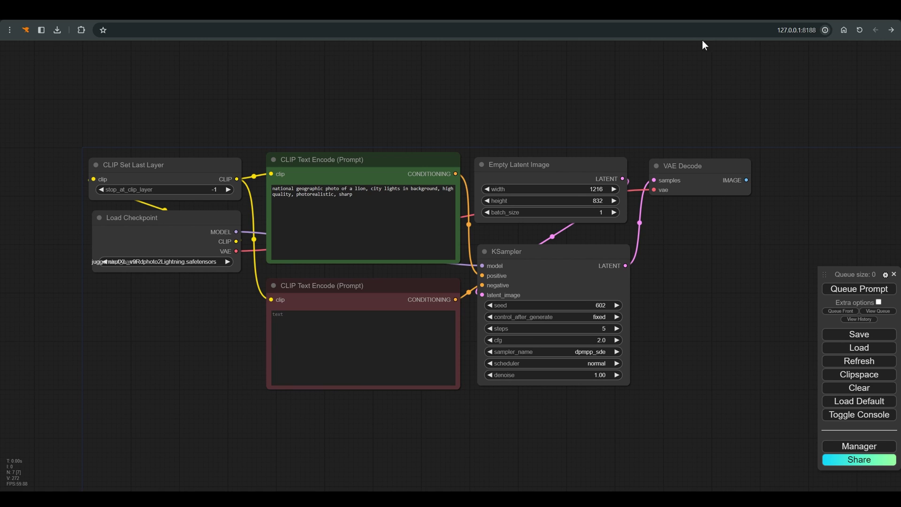
{"action": "key", "text": "ctrl+Tab"}
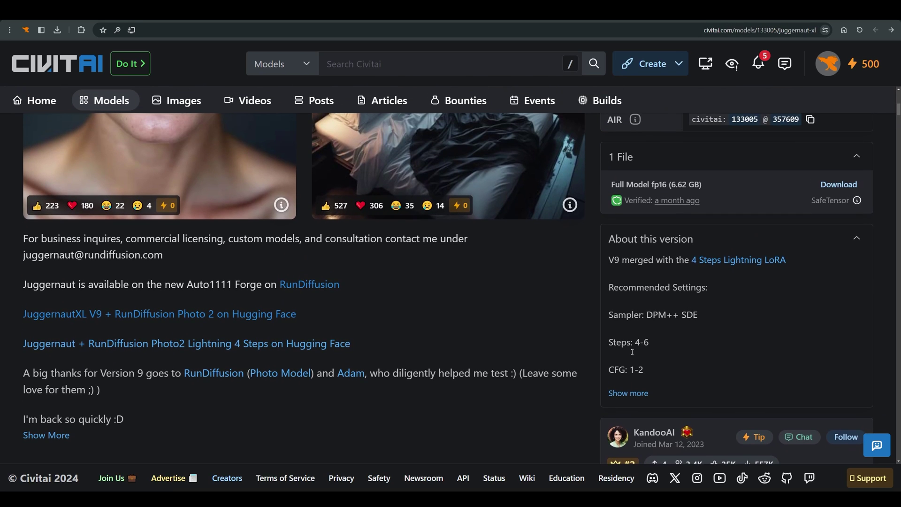
{"action": "key", "text": "ctrl+shift+Tab"}
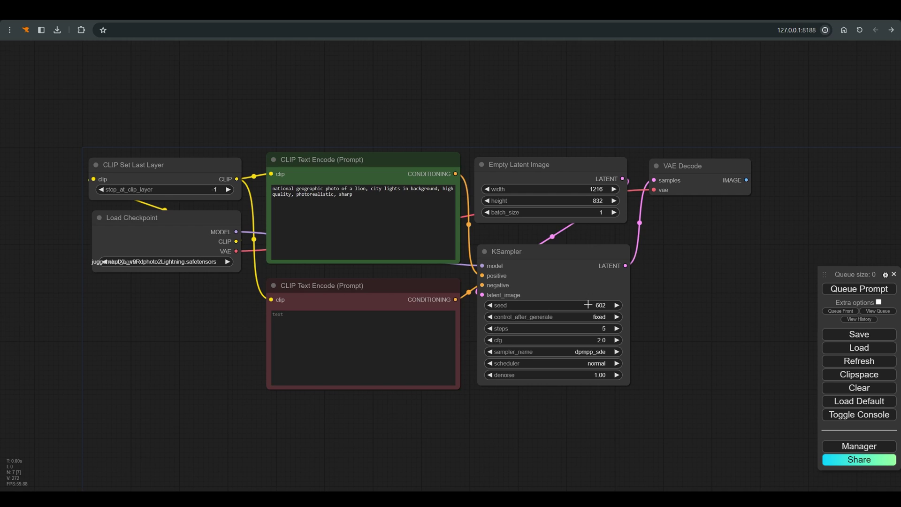
- Keep the KSampler seed at 602 with control_after_generate set to fixed
{"action": "left_click", "coordinate": [583, 306]}
{"action": "left_click", "coordinate": [671, 301]}
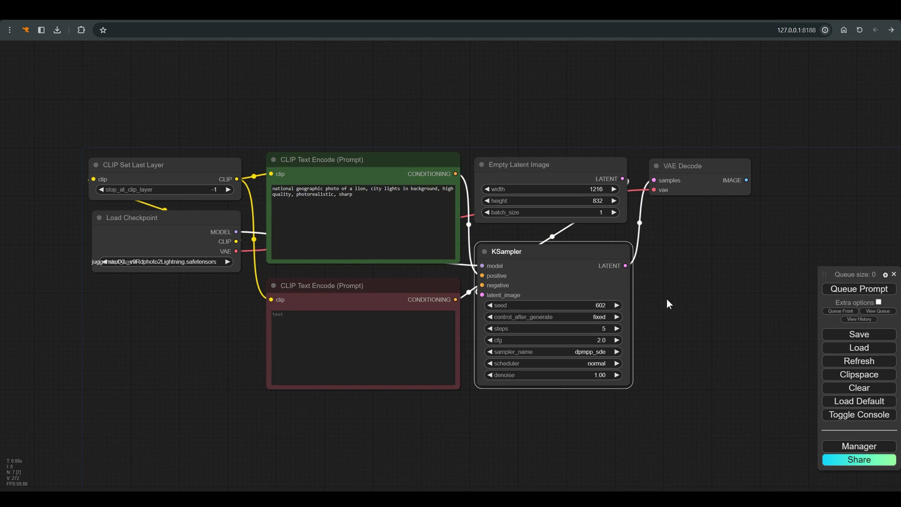
{"action": "left_click", "coordinate": [591, 318]}
{"action": "left_click", "coordinate": [590, 315]}
- Attach a Preview Image node to VAE Decode's IMAGE output to show the lion
{"action": "left_click_drag", "start_coordinate": [746, 180], "coordinate": [666, 229]}
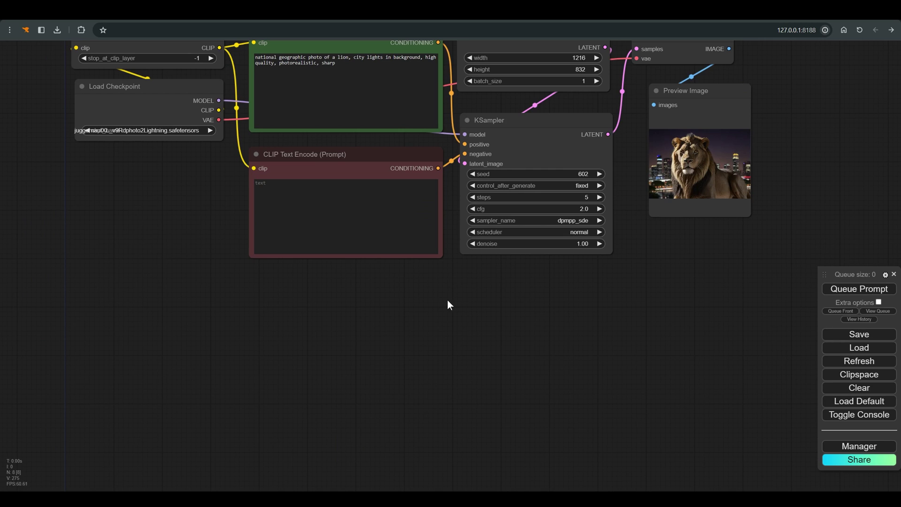
{"action": "scroll", "coordinate": [432, 326], "scroll_direction": "down", "scroll_amount": 3}
{"action": "left_click_drag", "start_coordinate": [432, 326], "coordinate": [440, 275]}
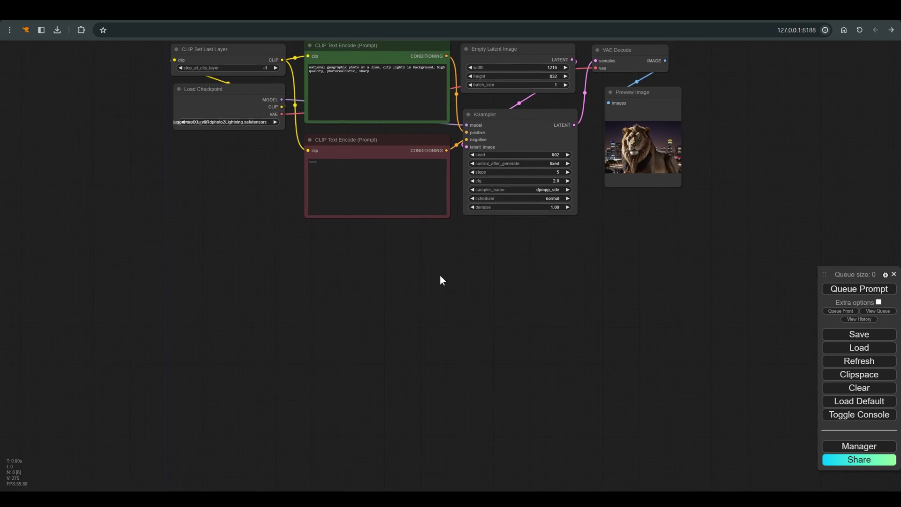
- Add an IPAdapter Tiled node to the canvas
{"action": "double_click", "coordinate": [331, 258]}
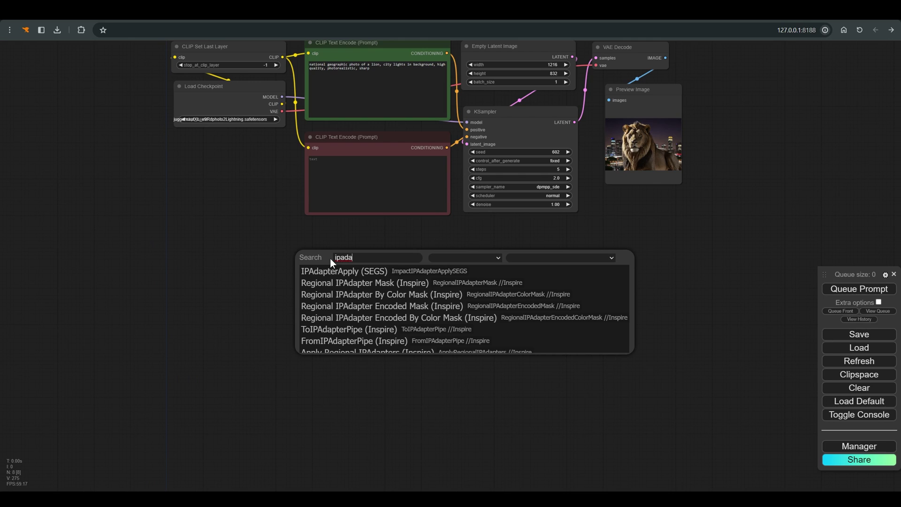
{"action": "type", "text": "r"}
{"action": "scroll", "coordinate": [366, 296], "scroll_direction": "down", "scroll_amount": 10}
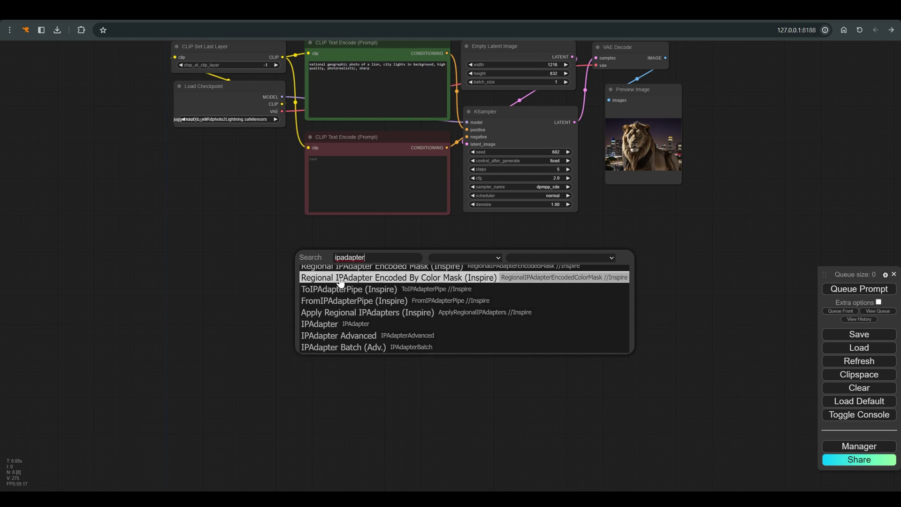
{"action": "scroll", "coordinate": [376, 314], "scroll_direction": "up", "scroll_amount": 2}
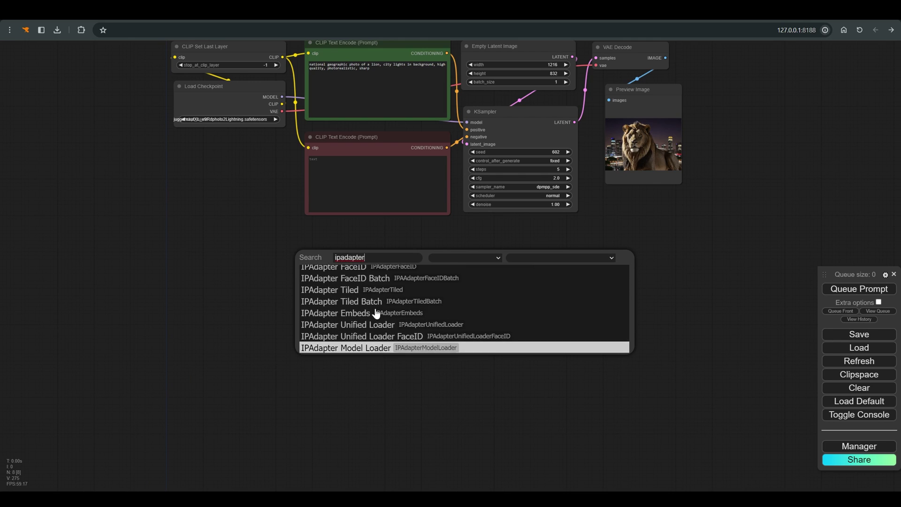
{"action": "left_click", "coordinate": [348, 291]}
{"action": "left_click_drag", "start_coordinate": [387, 256], "coordinate": [373, 290]}
- Feed IPAdapter Tiled an IPAdapter Model Loader set to ip-adapter-plus_sdxl_vit-h
{"action": "left_click_drag", "start_coordinate": [320, 308], "coordinate": [263, 270]}
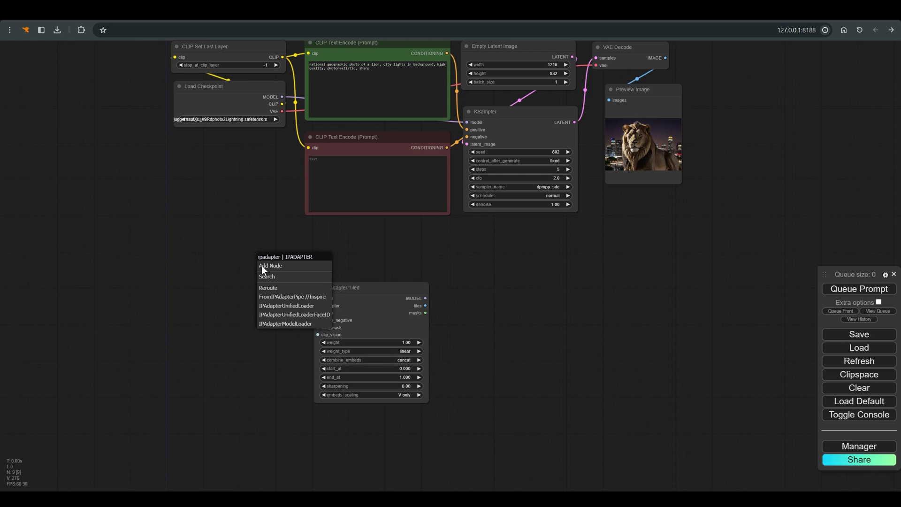
{"action": "left_click", "coordinate": [285, 323]}
{"action": "left_click_drag", "start_coordinate": [325, 263], "coordinate": [245, 250]}
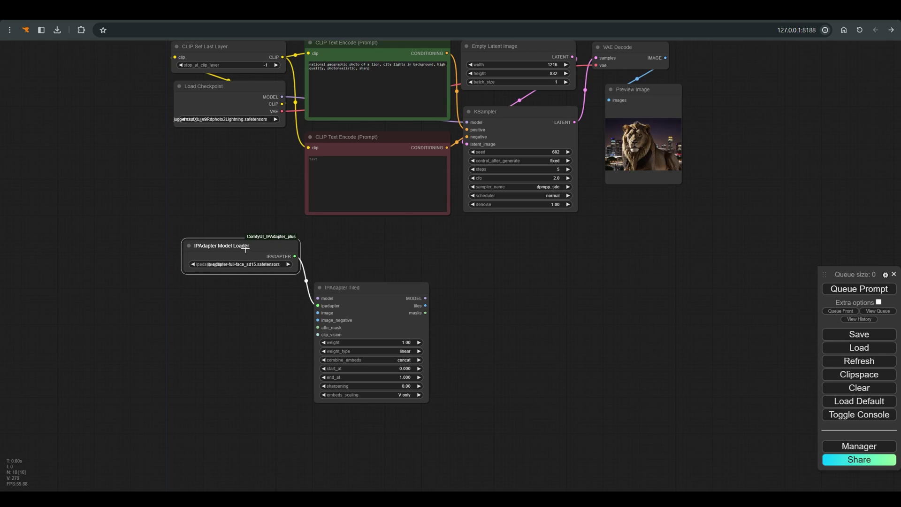
{"action": "left_click", "coordinate": [266, 263]}
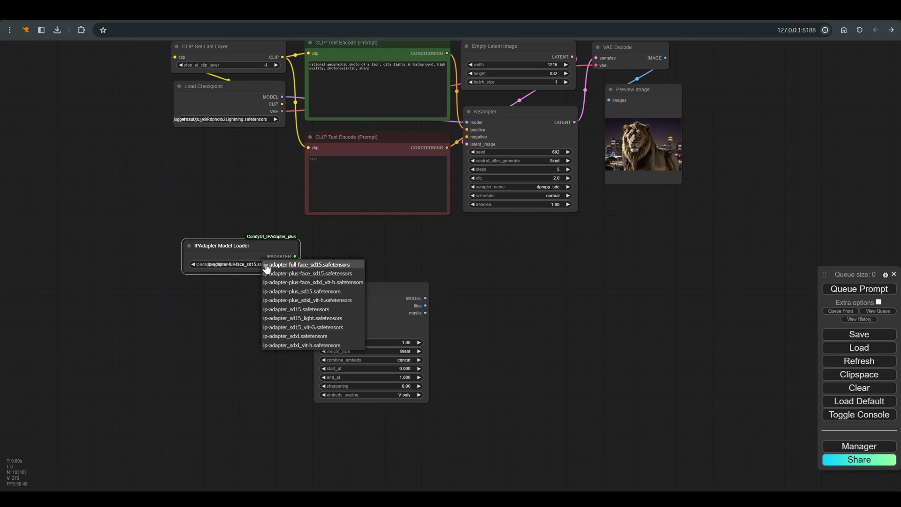
{"action": "left_click", "coordinate": [313, 304]}
{"action": "left_click_drag", "start_coordinate": [288, 246], "coordinate": [415, 250]}
- Add Load CLIP Vision with model.safetensors and a Load Image node for IPAdapter Tiled's image input
{"action": "left_click_drag", "start_coordinate": [318, 335], "coordinate": [260, 255]}
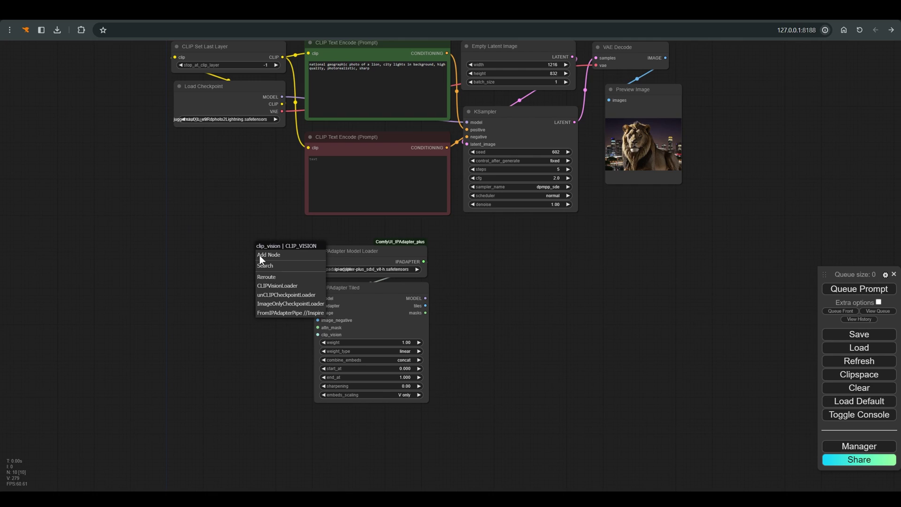
{"action": "left_click", "coordinate": [278, 287]}
{"action": "left_click_drag", "start_coordinate": [287, 248], "coordinate": [215, 248]}
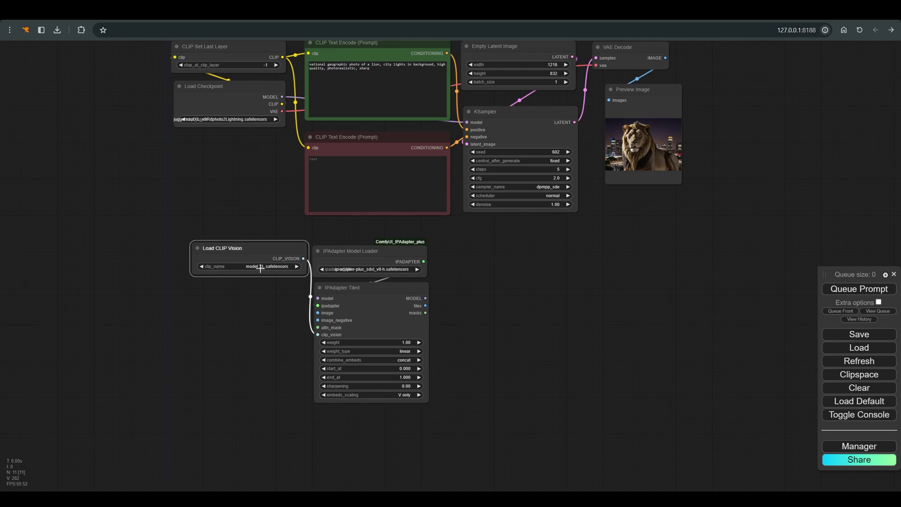
{"action": "left_click", "coordinate": [260, 267]}
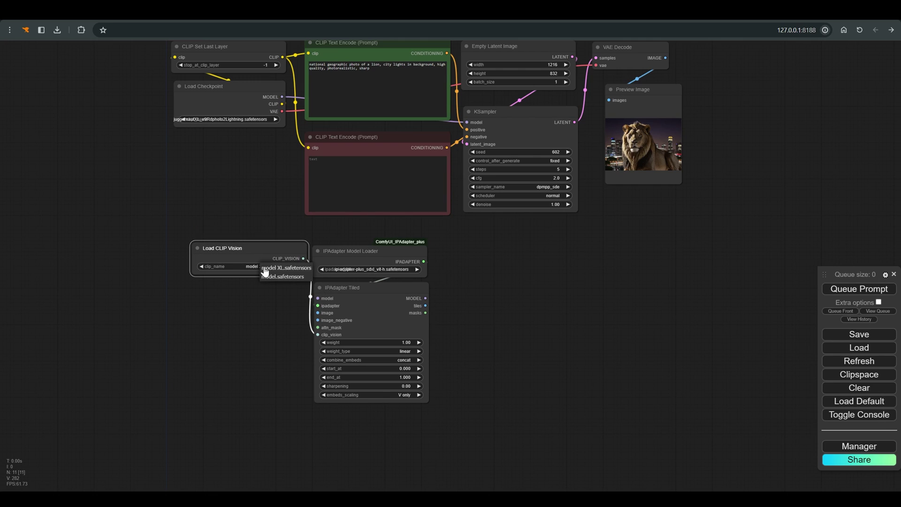
{"action": "left_click", "coordinate": [288, 277]}
{"action": "left_click_drag", "start_coordinate": [285, 252], "coordinate": [281, 258]}
{"action": "left_click_drag", "start_coordinate": [318, 313], "coordinate": [217, 303]}
{"action": "left_click", "coordinate": [247, 347]}
- Duplicate the KSampler and route the checkpoint MODEL through IPAdapter Tiled into the copy
{"action": "left_click_drag", "start_coordinate": [546, 246], "coordinate": [548, 283]}
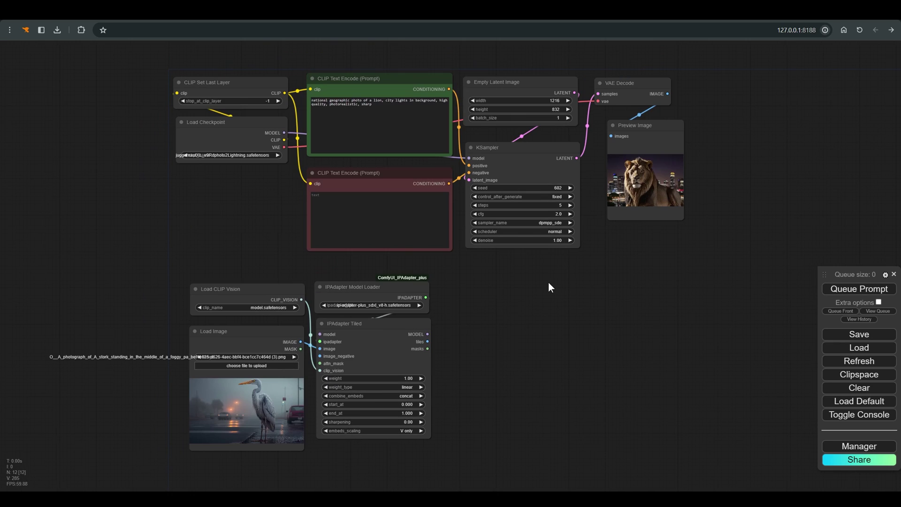
{"action": "scroll", "coordinate": [551, 281], "scroll_direction": "down", "scroll_amount": 2}
{"action": "left_click", "coordinate": [533, 173]}
{"action": "key", "text": "ctrl+c"}
{"action": "key", "text": "ctrl+v"}
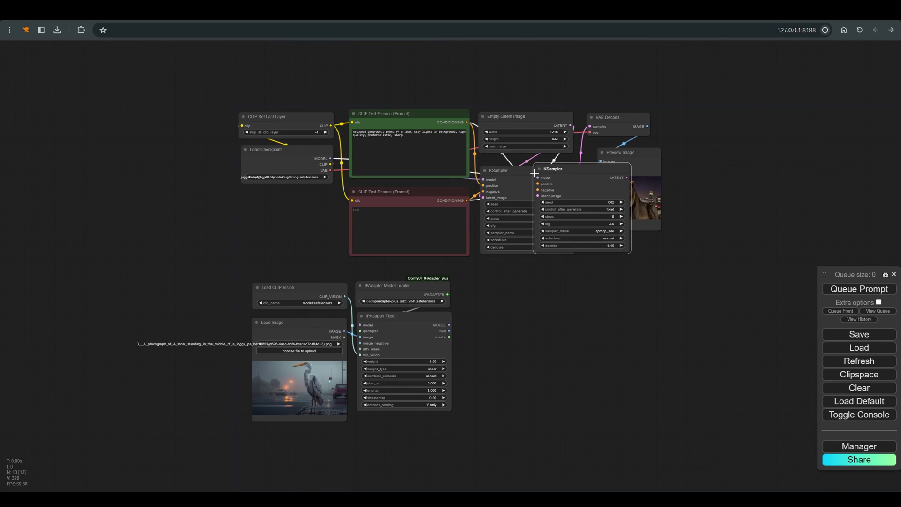
{"action": "left_click_drag", "start_coordinate": [574, 177], "coordinate": [523, 296]}
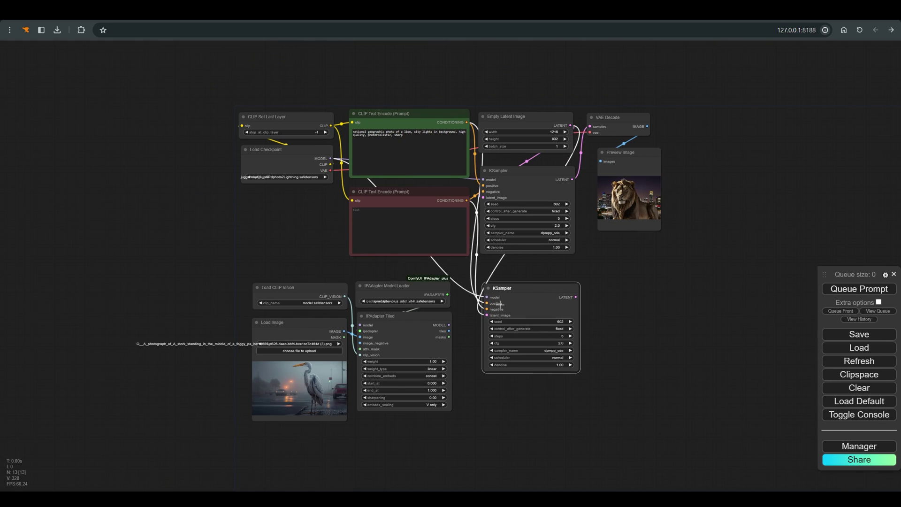
{"action": "left_click_drag", "start_coordinate": [330, 158], "coordinate": [360, 325]}
{"action": "left_click_drag", "start_coordinate": [449, 325], "coordinate": [487, 297]}
- Give the lower KSampler its own VAE Decode and Preview Image copies, then generate both images
{"action": "left_click_drag", "start_coordinate": [639, 87], "coordinate": [643, 295]}
{"action": "key", "text": "ctrl+c"}
{"action": "key", "text": "ctrl+shift+v"}
{"action": "left_click_drag", "start_coordinate": [575, 297], "coordinate": [599, 299]}
{"action": "left_click", "coordinate": [859, 289]}
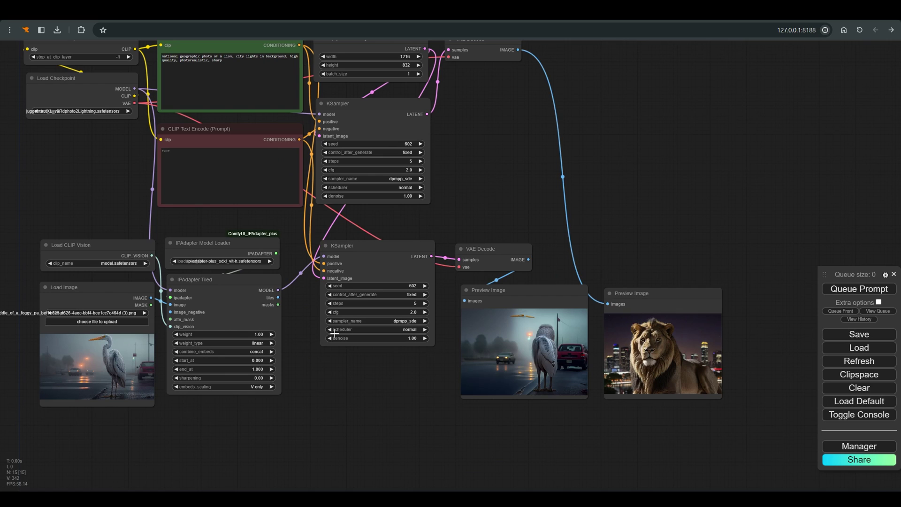
- Lower the IPAdapter Tiled weight from 0.72 to 0.44 and regenerate the images
{"action": "left_click", "coordinate": [245, 334]}
{"action": "left_click_drag", "start_coordinate": [246, 334], "coordinate": [243, 336]}
{"action": "key", "text": "ctrl+Return"}
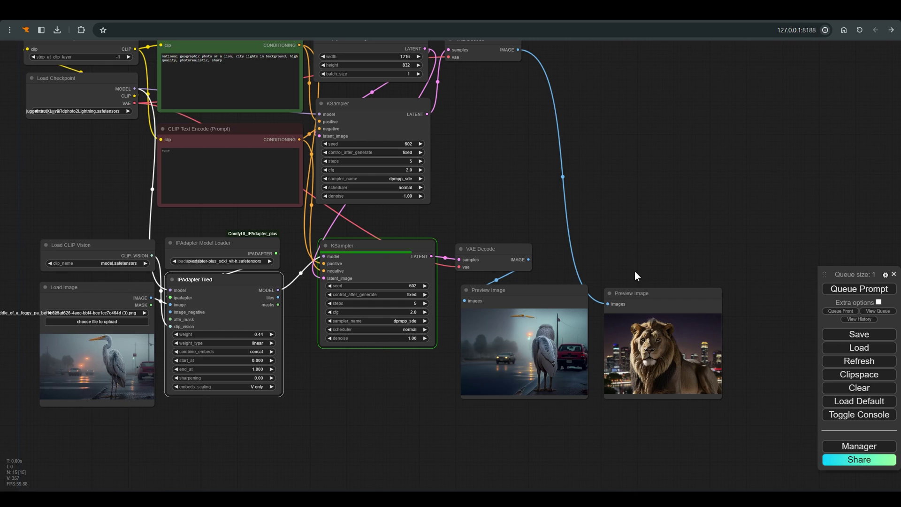
{"action": "scroll", "coordinate": [554, 368], "scroll_direction": "up", "scroll_amount": 6}
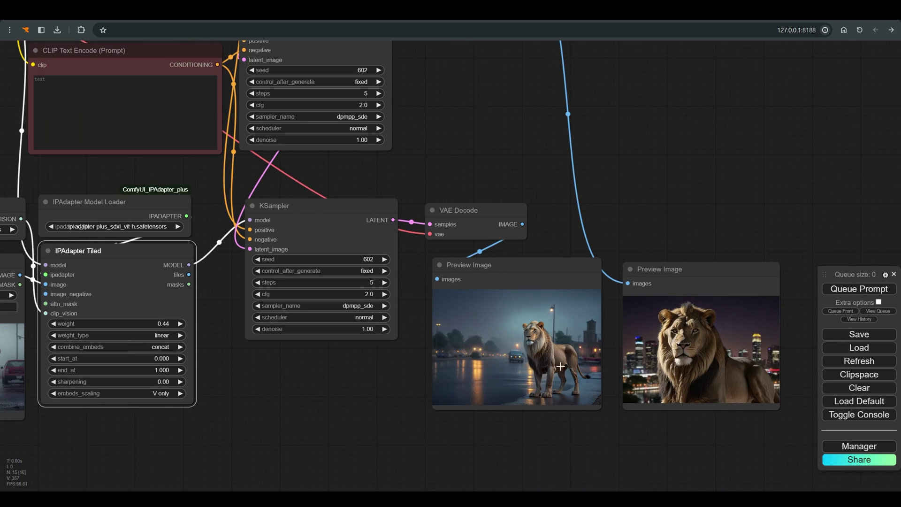
{"action": "scroll", "coordinate": [560, 366], "scroll_direction": "up", "scroll_amount": 3}
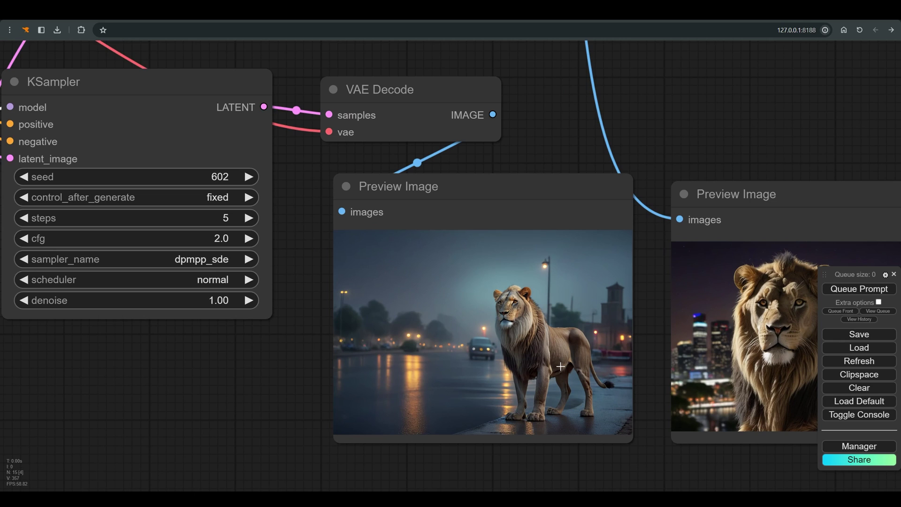
{"action": "left_click", "coordinate": [859, 289]}
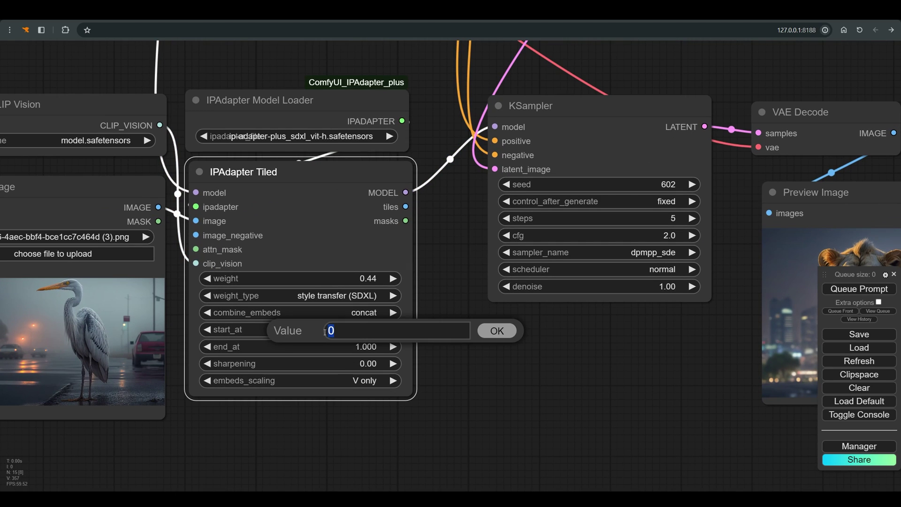
- Set IPAdapter Tiled's start_at to 0.25, regenerate, and view the second preview
{"action": "type", "text": "0.25"}
{"action": "key", "text": "Return"}
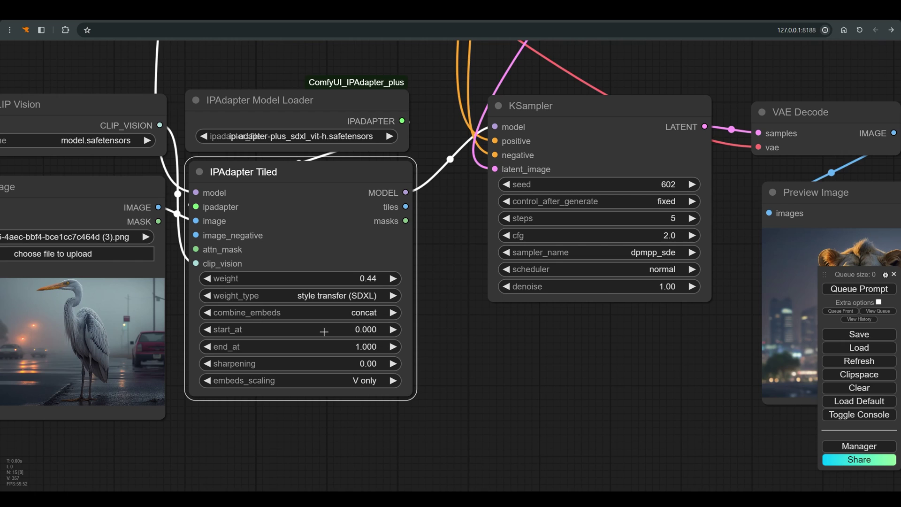
{"action": "scroll", "coordinate": [780, 312], "scroll_direction": "down", "scroll_amount": 3}
{"action": "left_click", "coordinate": [859, 289]}
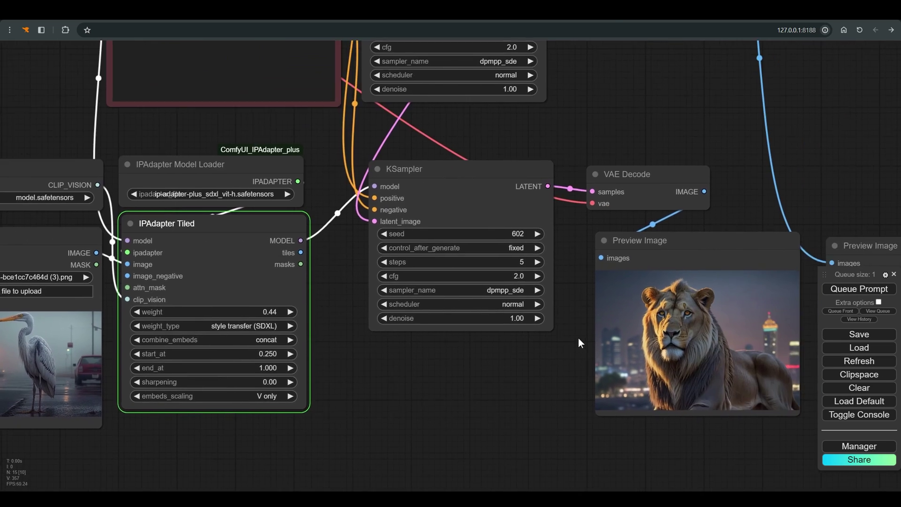
{"action": "left_click_drag", "start_coordinate": [578, 338], "coordinate": [429, 351]}
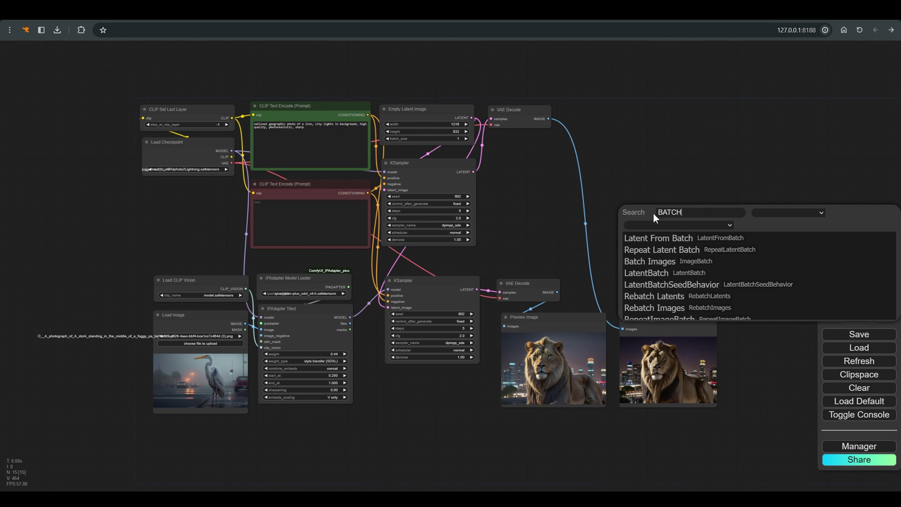
- Add a BatchCLIPSeg node with text LION, fed by VAE Decode's image
{"action": "type", "text": "CLIP"}
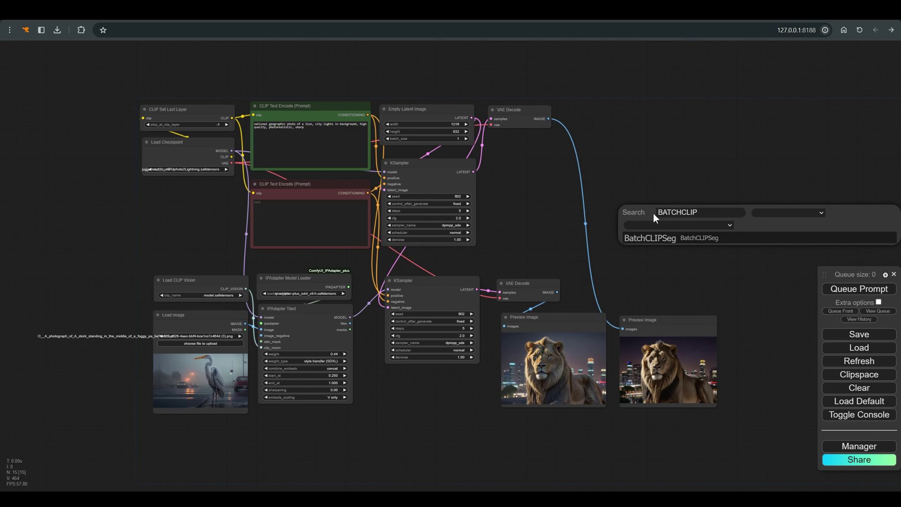
{"action": "left_click", "coordinate": [658, 238]}
{"action": "left_click_drag", "start_coordinate": [688, 209], "coordinate": [641, 206]}
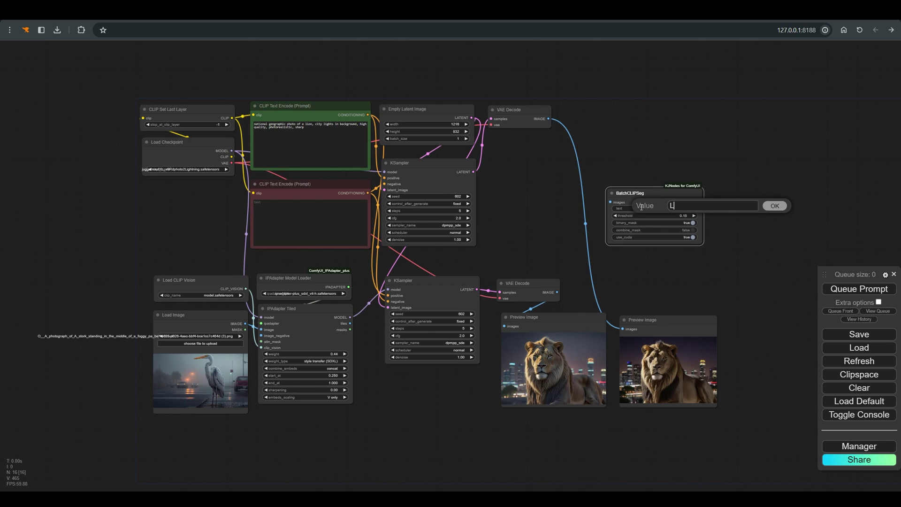
{"action": "type", "text": "ION"}
{"action": "left_click", "coordinate": [775, 205]}
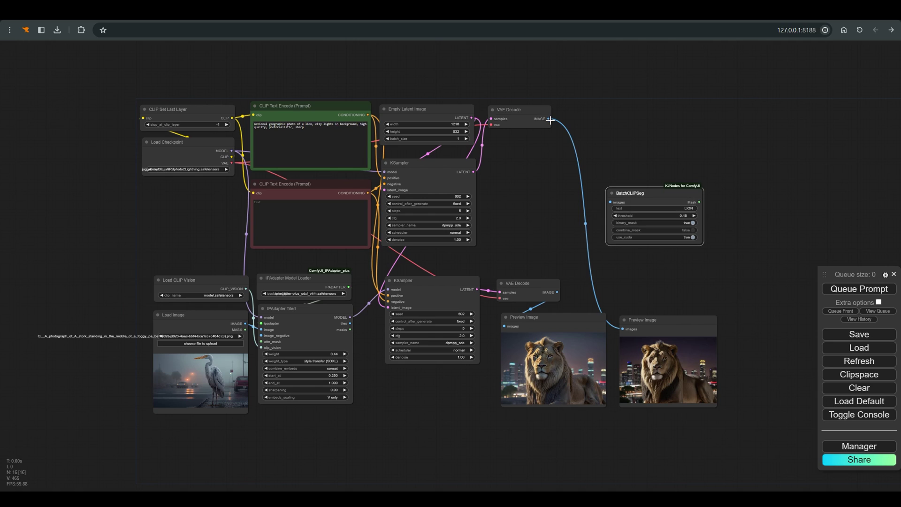
{"action": "left_click_drag", "start_coordinate": [549, 119], "coordinate": [609, 202]}
- Attach a Mask Preview to BatchCLIPSeg's mask output and run the workflow
{"action": "left_click_drag", "start_coordinate": [700, 202], "coordinate": [734, 194]}
{"action": "left_click", "coordinate": [747, 212]}
{"action": "type", "text": "MA"}
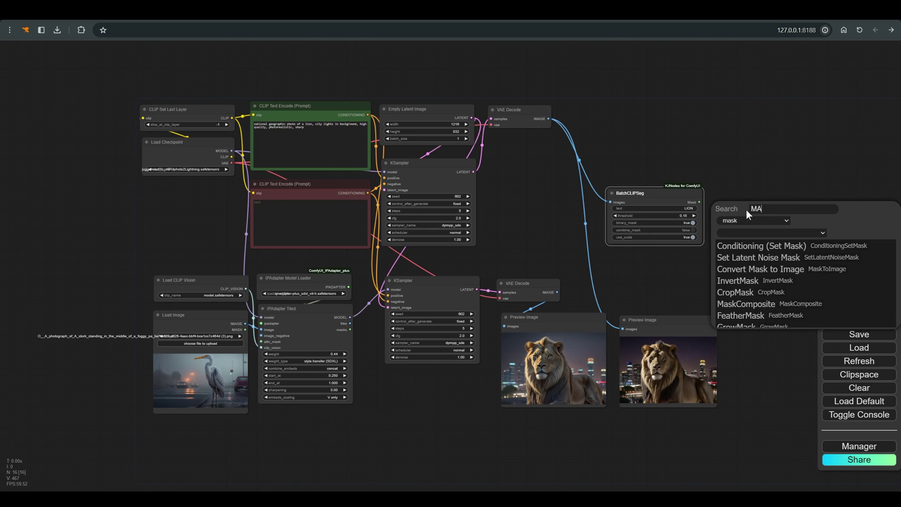
{"action": "type", "text": "SKPR"}
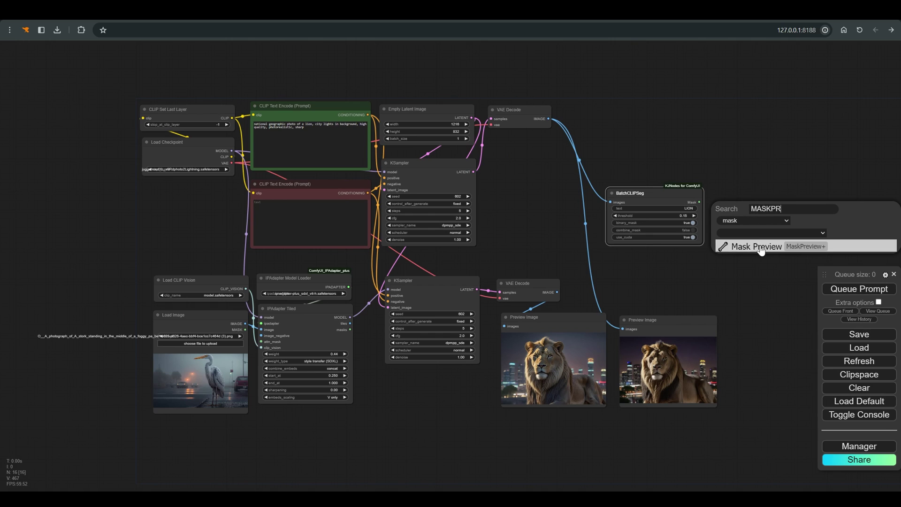
{"action": "left_click", "coordinate": [723, 245]}
{"action": "left_click", "coordinate": [868, 288]}
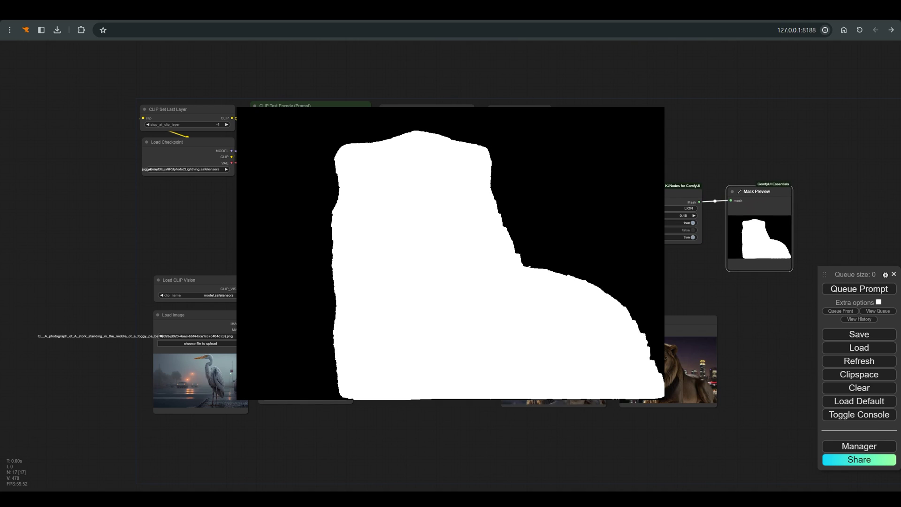
- Add an InvertMask node after BatchCLIPSeg's mask, place it, and rerun the workflow
{"action": "scroll", "coordinate": [745, 333], "scroll_direction": "down", "scroll_amount": 2}
{"action": "left_click_drag", "start_coordinate": [746, 333], "coordinate": [642, 303]}
{"action": "left_click_drag", "start_coordinate": [631, 184], "coordinate": [617, 119]}
{"action": "right_click", "coordinate": [642, 195]}
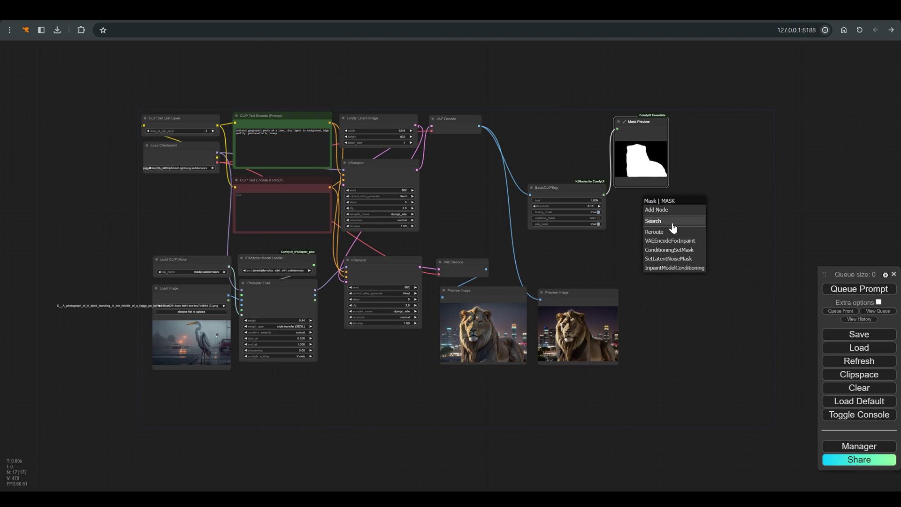
{"action": "left_click", "coordinate": [672, 222]}
{"action": "type", "text": "invert"}
{"action": "key", "text": "Return"}
{"action": "left_click_drag", "start_coordinate": [721, 226], "coordinate": [268, 307]}
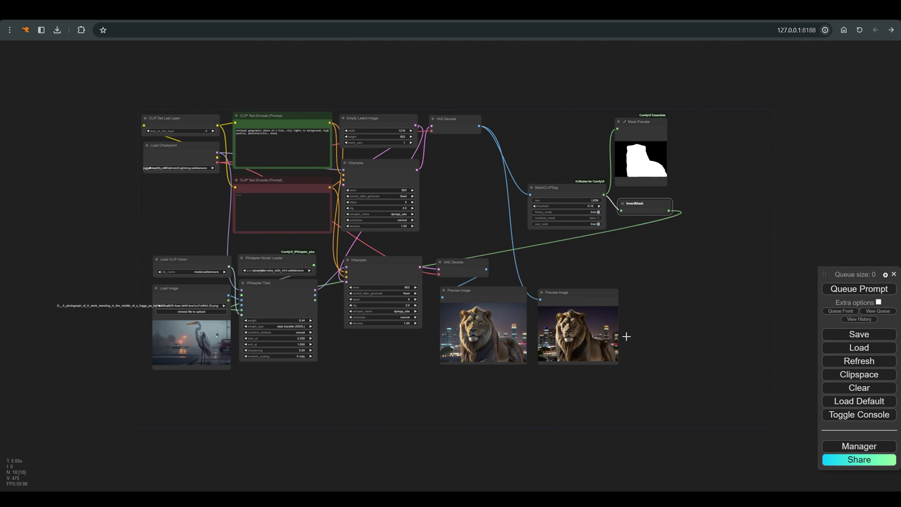
{"action": "key", "text": "ctrl+Return"}
{"action": "scroll", "coordinate": [574, 330], "scroll_direction": "up", "scroll_amount": 7}
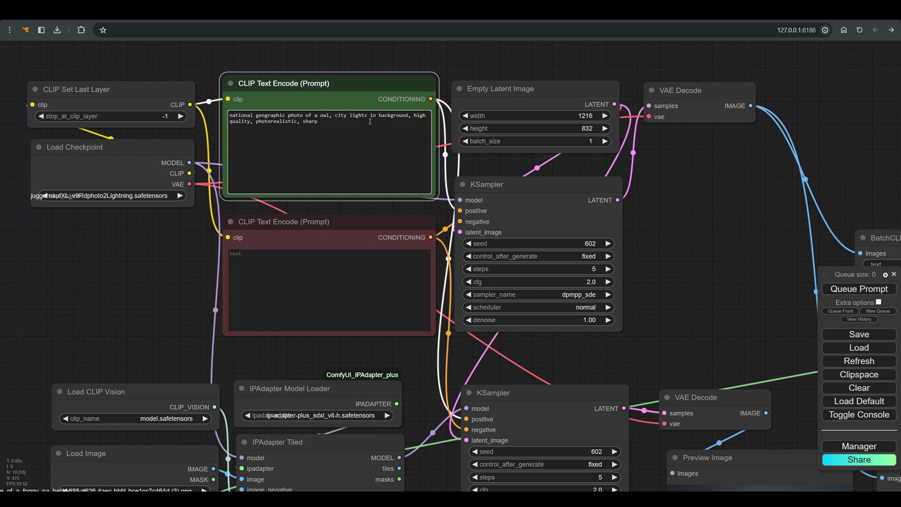
- Rerun the workflow and check that both previews and the mask show the owl
{"action": "scroll", "coordinate": [511, 222], "scroll_direction": "down", "scroll_amount": 3}
{"action": "key", "text": "ctrl+Return"}
{"action": "scroll", "coordinate": [770, 318], "scroll_direction": "down", "scroll_amount": 2}
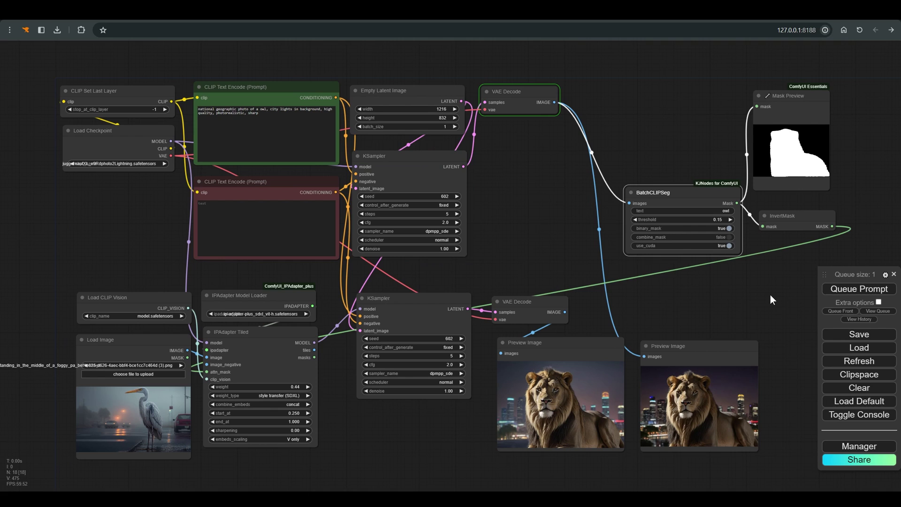
{"action": "scroll", "coordinate": [770, 295], "scroll_direction": "up", "scroll_amount": 5}
{"action": "scroll", "coordinate": [732, 314], "scroll_direction": "up", "scroll_amount": 2}
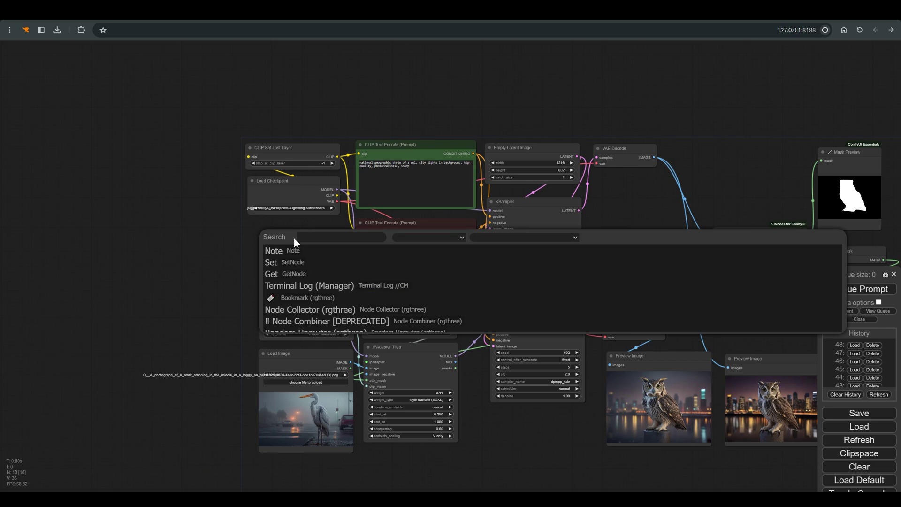
- Add a Text Find and Replace node with a TextInput_ node feeding its text slot
{"action": "type", "text": "replace"}
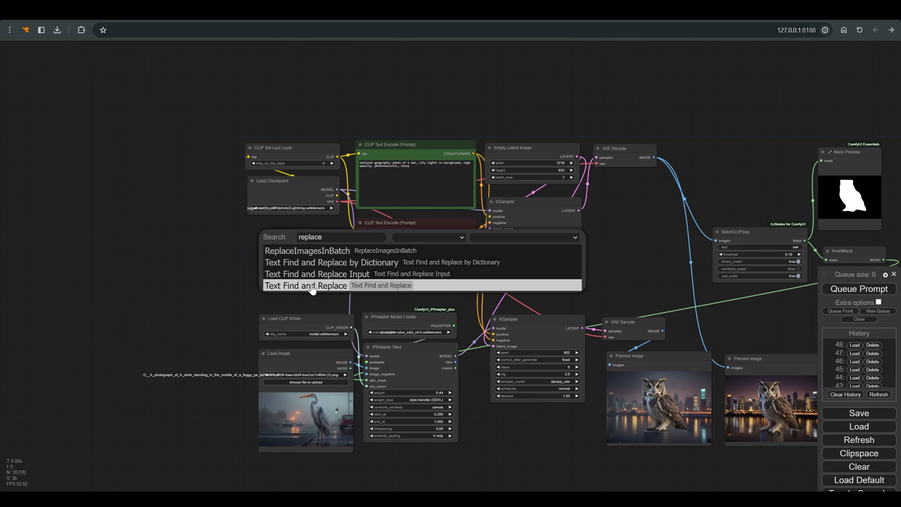
{"action": "left_click", "coordinate": [312, 285]}
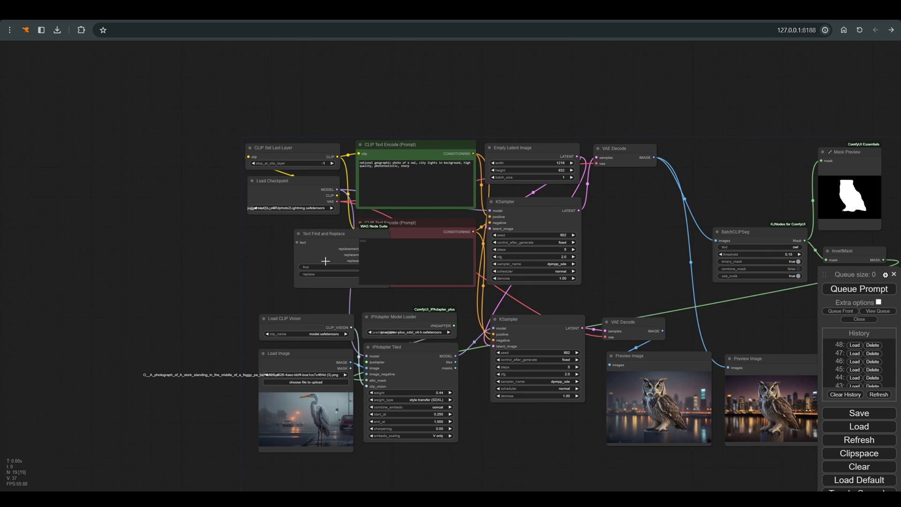
{"action": "left_click_drag", "start_coordinate": [276, 253], "coordinate": [181, 238]}
{"action": "left_click", "coordinate": [190, 251]}
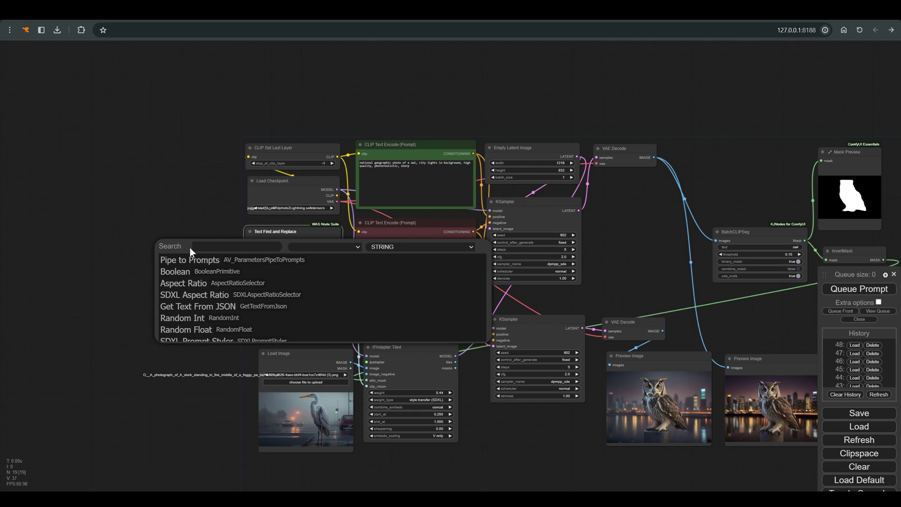
{"action": "type", "text": "text"}
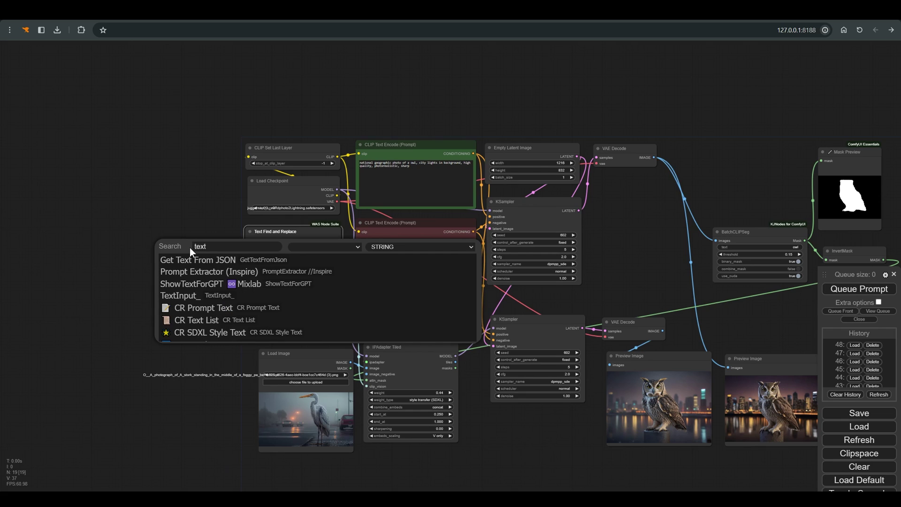
{"action": "left_click", "coordinate": [193, 295]}
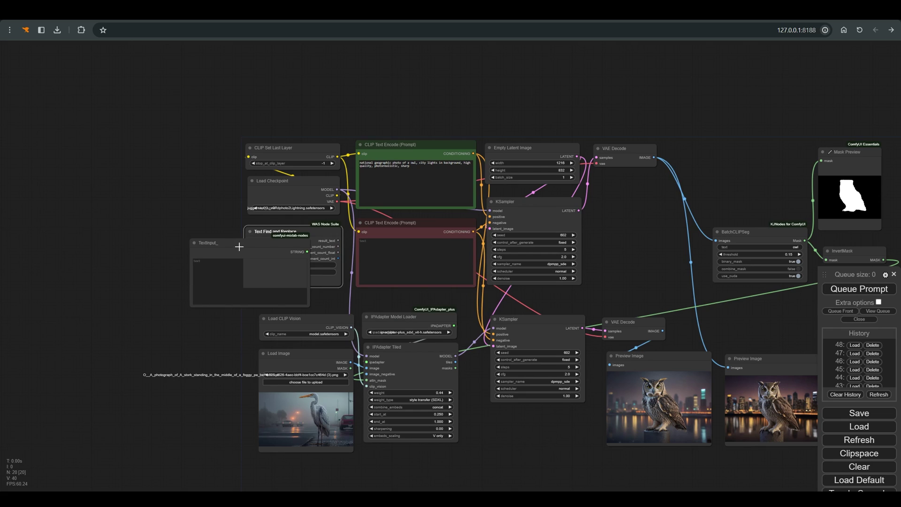
{"action": "left_click_drag", "start_coordinate": [239, 247], "coordinate": [129, 185]}
- Paste the owl prompt into TextInput_, replacing owl with animal, and start editing the find field
{"action": "left_click", "coordinate": [419, 167]}
{"action": "key", "text": "ctrl+a"}
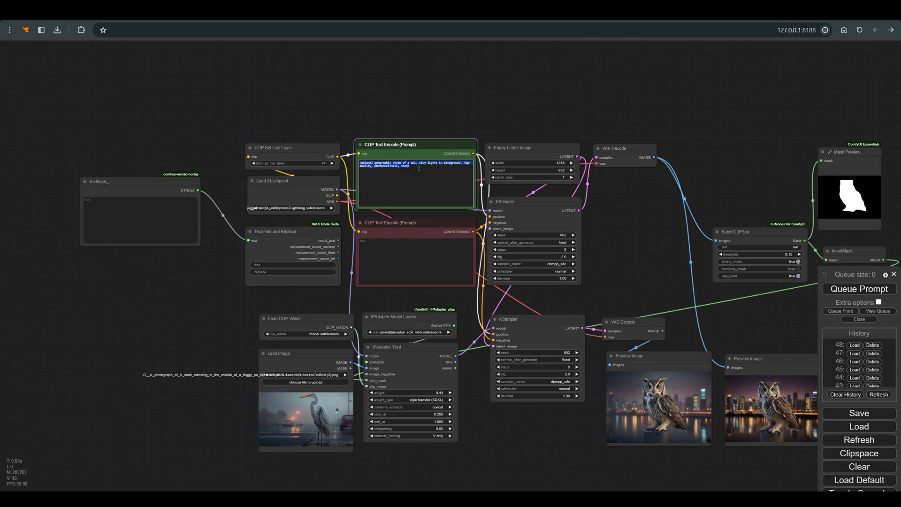
{"action": "key", "text": "ctrl+c"}
{"action": "left_click", "coordinate": [99, 203]}
{"action": "key", "text": "ctrl+v"}
{"action": "scroll", "coordinate": [132, 196], "scroll_direction": "up", "scroll_amount": 8}
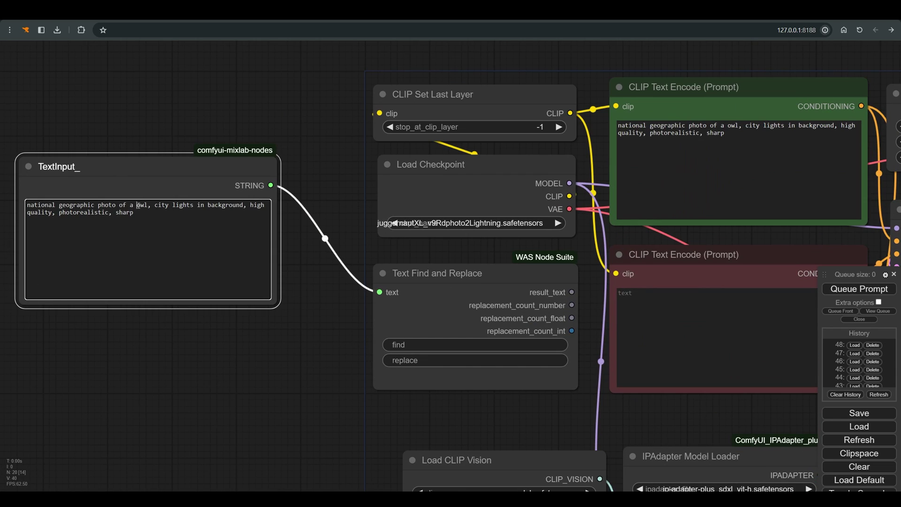
{"action": "double_click", "coordinate": [138, 205]}
{"action": "type", "text": "anima"}
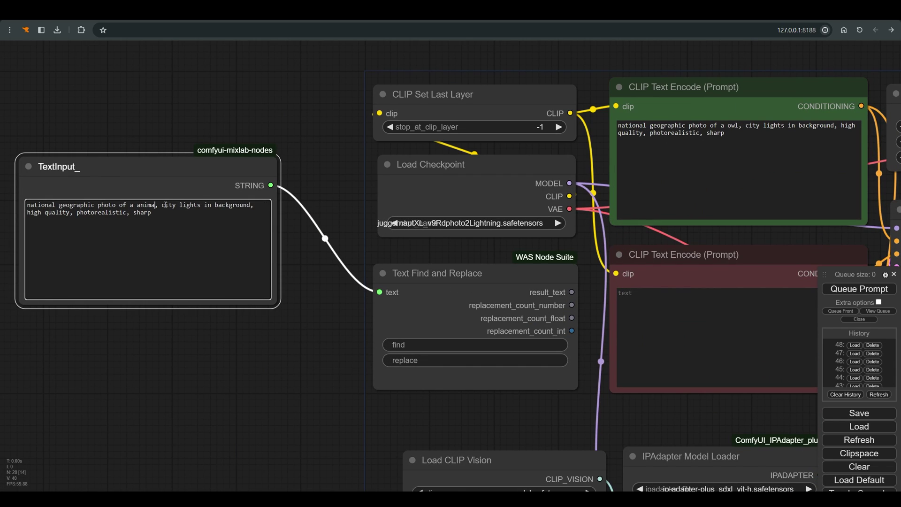
{"action": "type", "text": "l"}
{"action": "left_click", "coordinate": [427, 345]}
{"action": "type", "text": "animal"}
- Set the find value to animal and convert replace into an input slot
{"action": "left_click", "coordinate": [590, 341]}
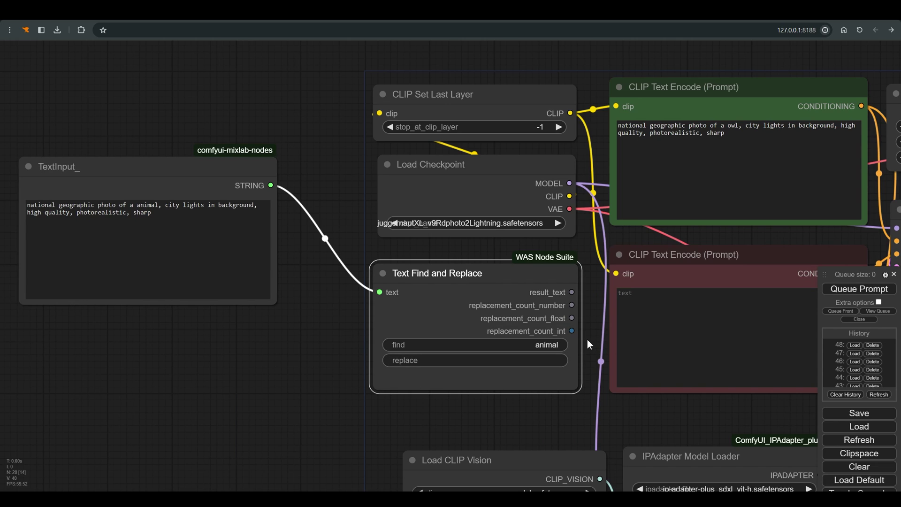
{"action": "right_click", "coordinate": [443, 323]}
{"action": "left_click", "coordinate": [467, 394]}
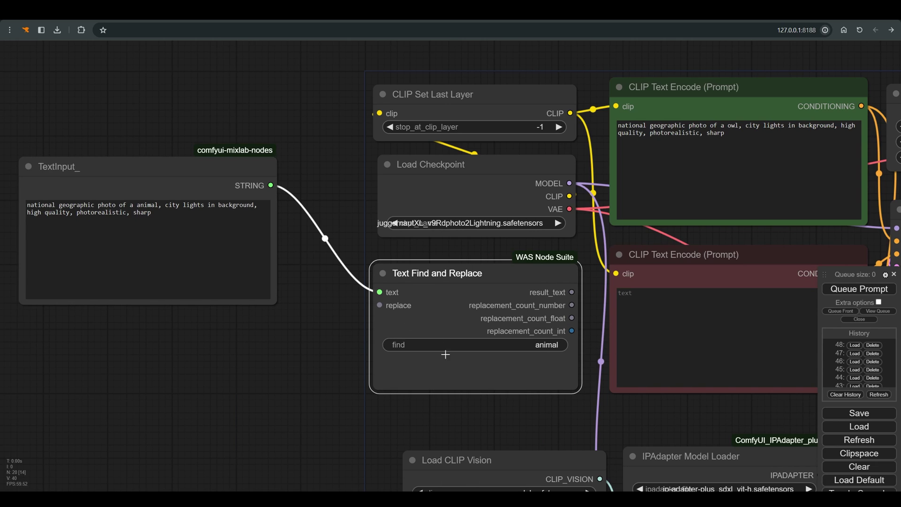
- Duplicate the TextInput_ node, change its text to owl, and wire it into replace
{"action": "left_click_drag", "start_coordinate": [205, 177], "coordinate": [59, 291]}
{"action": "key", "text": "ctrl+c"}
{"action": "key", "text": "ctrl+v"}
{"action": "triple_click", "coordinate": [198, 325]}
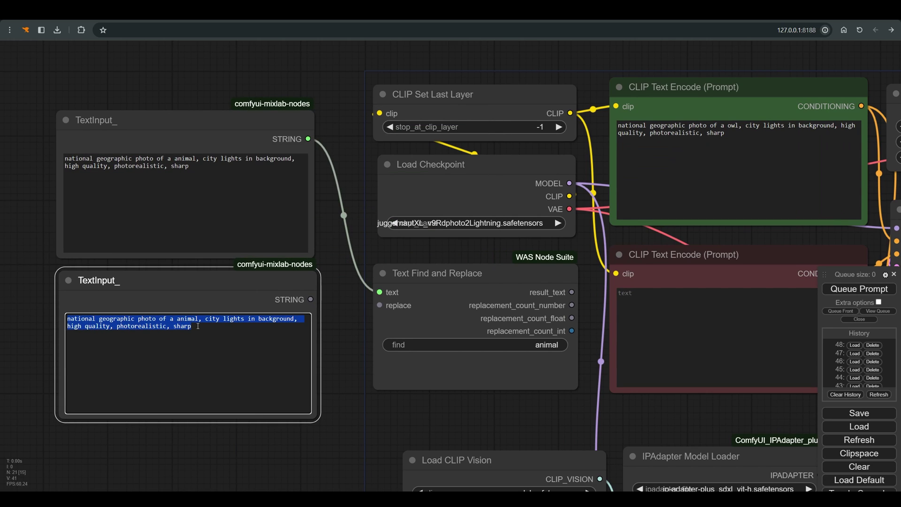
{"action": "type", "text": "owl"}
{"action": "left_click_drag", "start_coordinate": [311, 300], "coordinate": [379, 305]}
- Show result_text in a new ShowTextForGPT node and queue the workflow
{"action": "left_click_drag", "start_coordinate": [574, 293], "coordinate": [214, 50]}
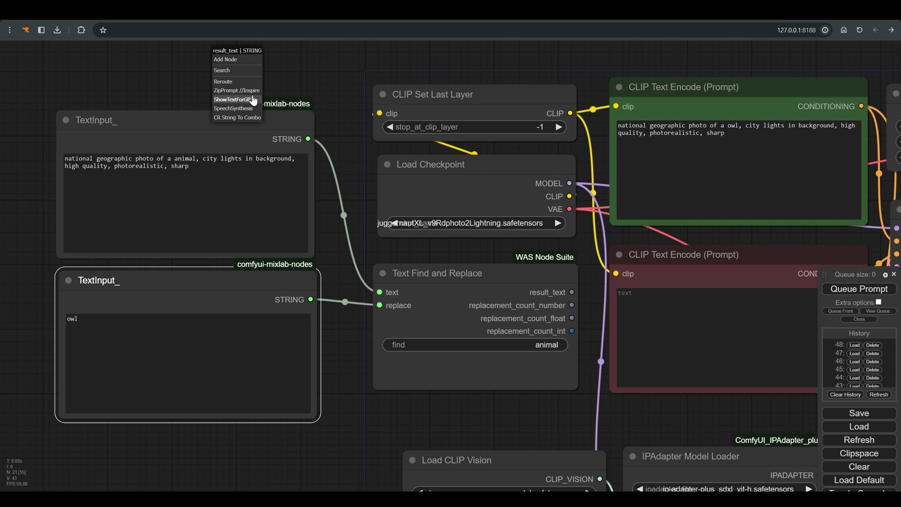
{"action": "left_click", "coordinate": [235, 101]}
{"action": "left_click_drag", "start_coordinate": [235, 101], "coordinate": [121, 98]}
{"action": "scroll", "coordinate": [367, 219], "scroll_direction": "down", "scroll_amount": 3}
{"action": "key", "text": "ctrl+Return"}
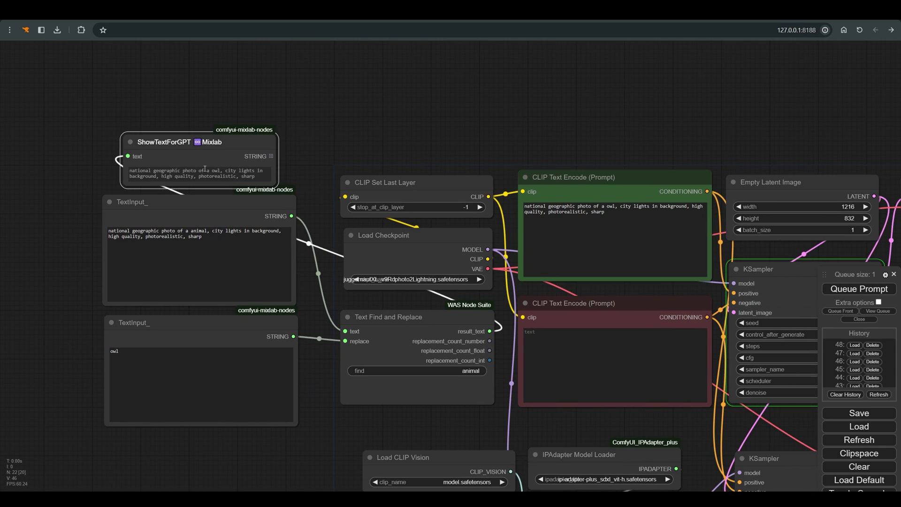
{"action": "scroll", "coordinate": [219, 157], "scroll_direction": "up", "scroll_amount": 6}
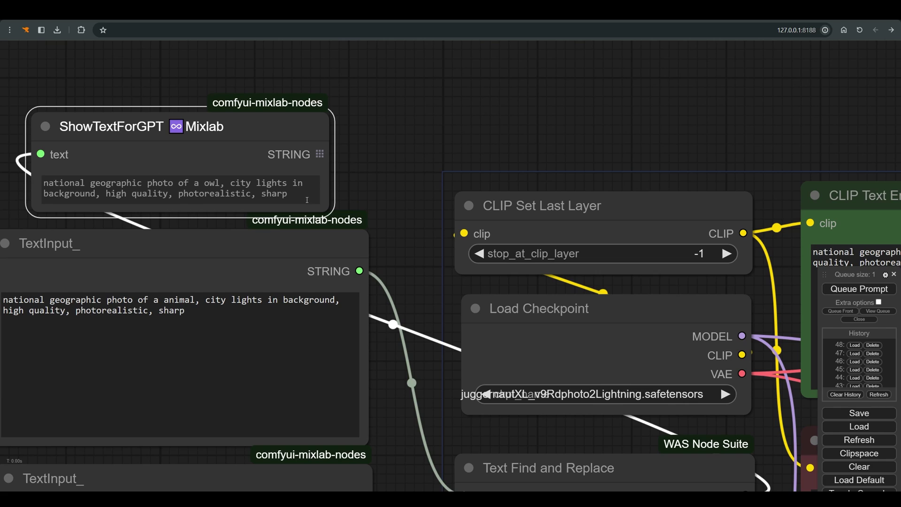
{"action": "scroll", "coordinate": [747, 418], "scroll_direction": "down", "scroll_amount": 5}
- Convert BatchCLIPSeg's text to an input and link the animal TextInput_ STRING to it
{"action": "left_click_drag", "start_coordinate": [655, 388], "coordinate": [531, 336]}
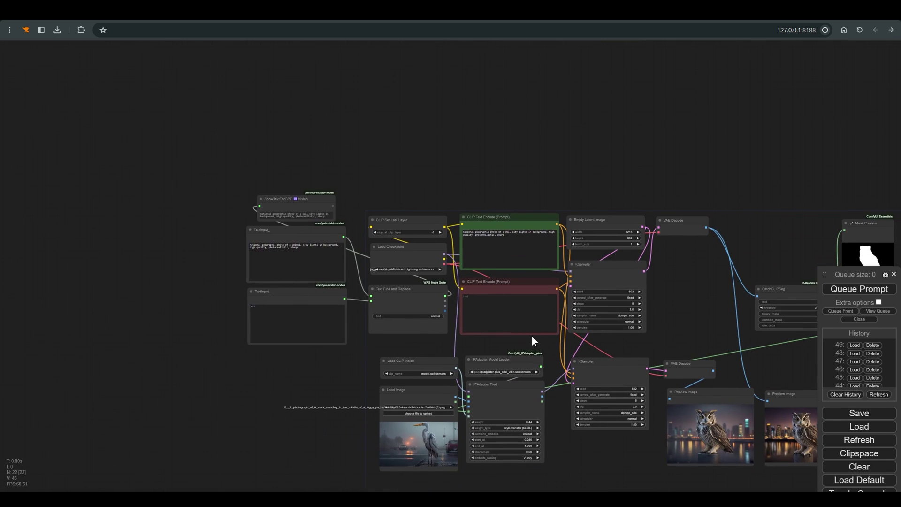
{"action": "scroll", "coordinate": [531, 338], "scroll_direction": "up", "scroll_amount": 1}
{"action": "scroll", "coordinate": [366, 317], "scroll_direction": "up", "scroll_amount": 2}
{"action": "left_click_drag", "start_coordinate": [395, 353], "coordinate": [291, 350]}
{"action": "left_click", "coordinate": [723, 251]}
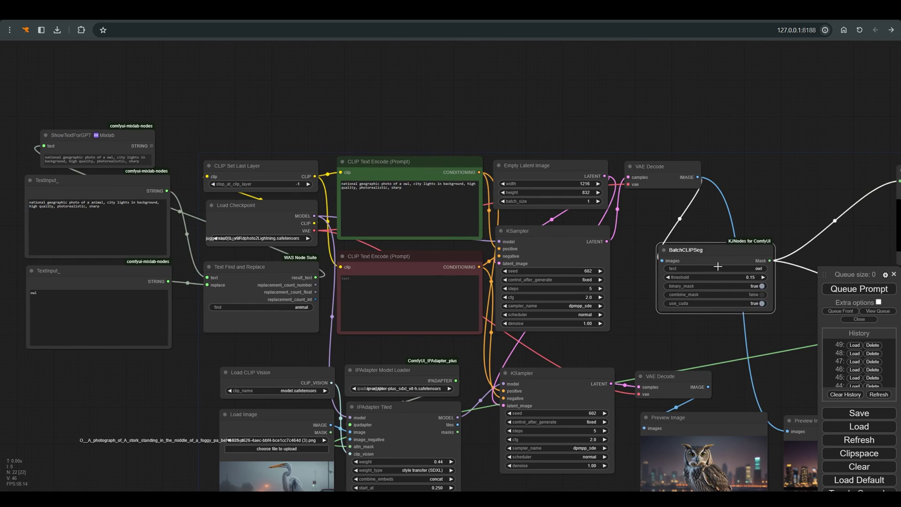
{"action": "right_click", "coordinate": [723, 251]}
{"action": "left_click", "coordinate": [746, 357]}
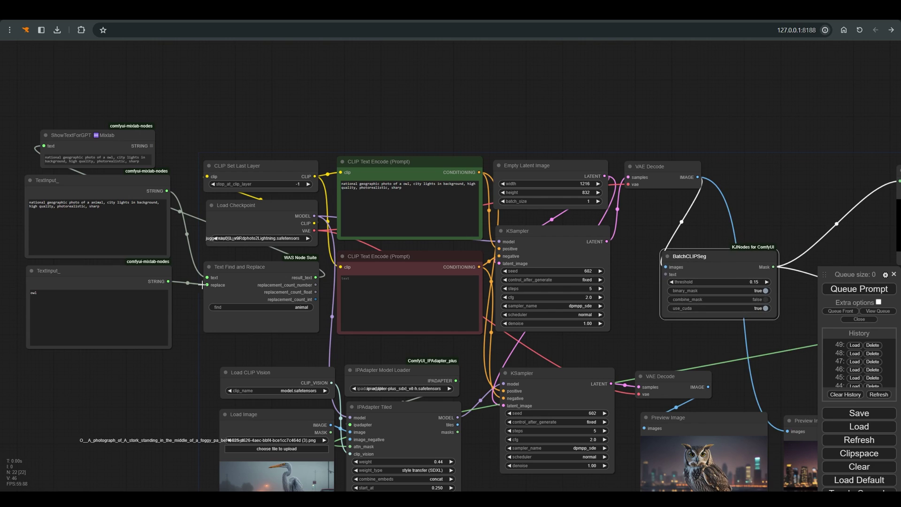
{"action": "left_click_drag", "start_coordinate": [167, 281], "coordinate": [654, 275]}
- Convert the green CLIP Text Encode's text to an input, feed it result_text, and queue the workflow
{"action": "scroll", "coordinate": [470, 188], "scroll_direction": "up", "scroll_amount": 1}
{"action": "right_click", "coordinate": [417, 161]}
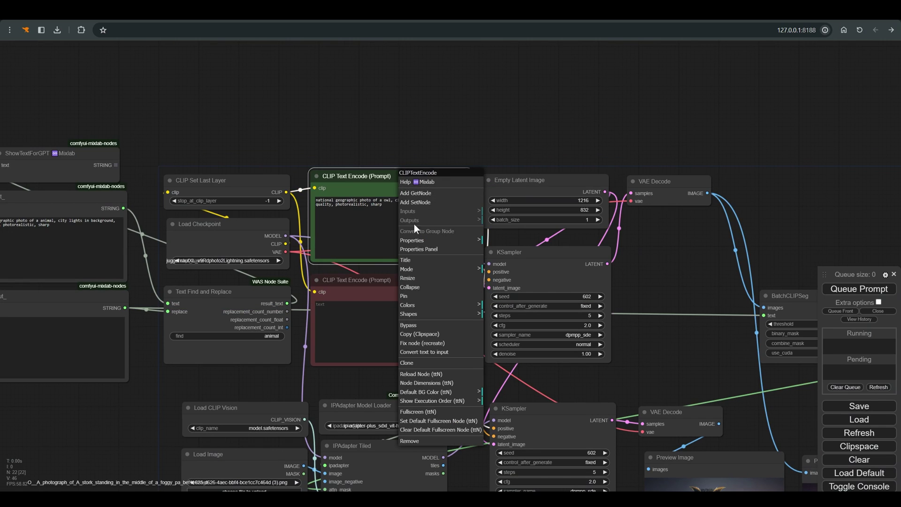
{"action": "left_click", "coordinate": [436, 356]}
{"action": "left_click_drag", "start_coordinate": [470, 117], "coordinate": [508, 127]}
{"action": "left_click_drag", "start_coordinate": [324, 313], "coordinate": [352, 205]}
{"action": "left_click_drag", "start_coordinate": [132, 159], "coordinate": [448, 136]}
{"action": "left_click", "coordinate": [860, 288]}
{"action": "scroll", "coordinate": [397, 209], "scroll_direction": "up", "scroll_amount": 4}
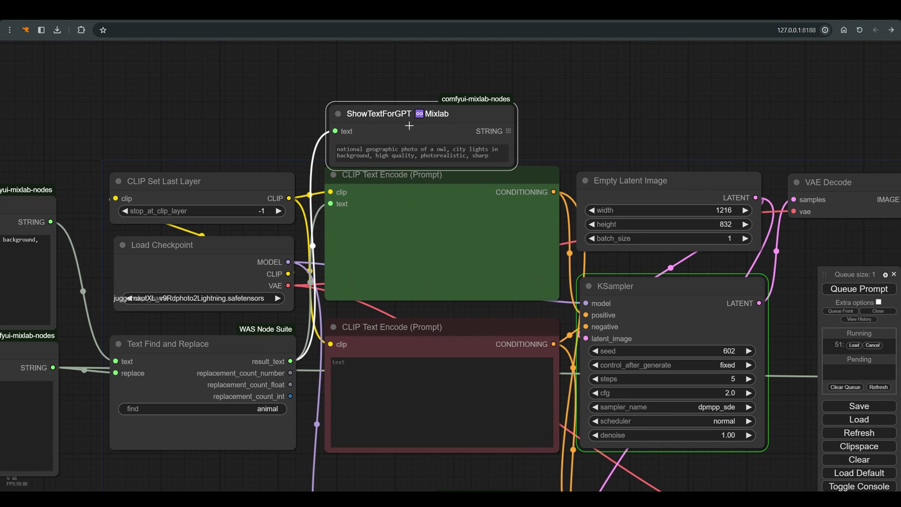
- Enter 'leopard' as the replacement animal, queue the run, and view the leopard preview images
{"action": "type", "text": "leopard"}
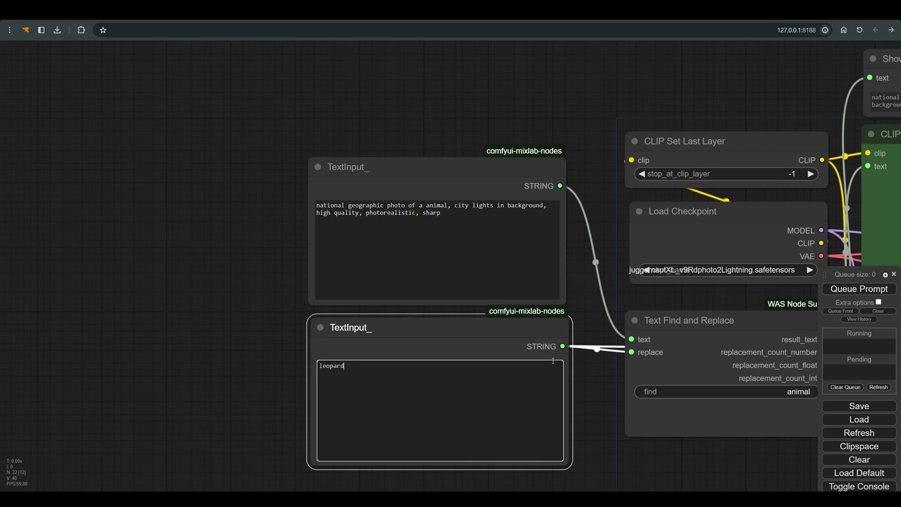
{"action": "left_click", "coordinate": [859, 289]}
{"action": "scroll", "coordinate": [704, 305], "scroll_direction": "down", "scroll_amount": 2}
{"action": "left_click_drag", "start_coordinate": [666, 244], "coordinate": [408, 261]}
{"action": "scroll", "coordinate": [408, 262], "scroll_direction": "up", "scroll_amount": 4}
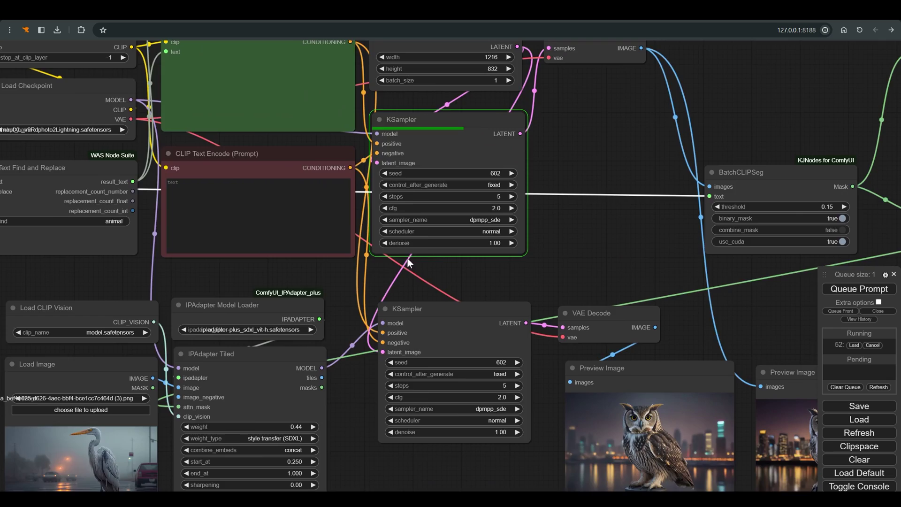
{"action": "scroll", "coordinate": [408, 262], "scroll_direction": "down", "scroll_amount": 5}
{"action": "scroll", "coordinate": [615, 332], "scroll_direction": "up", "scroll_amount": 3}
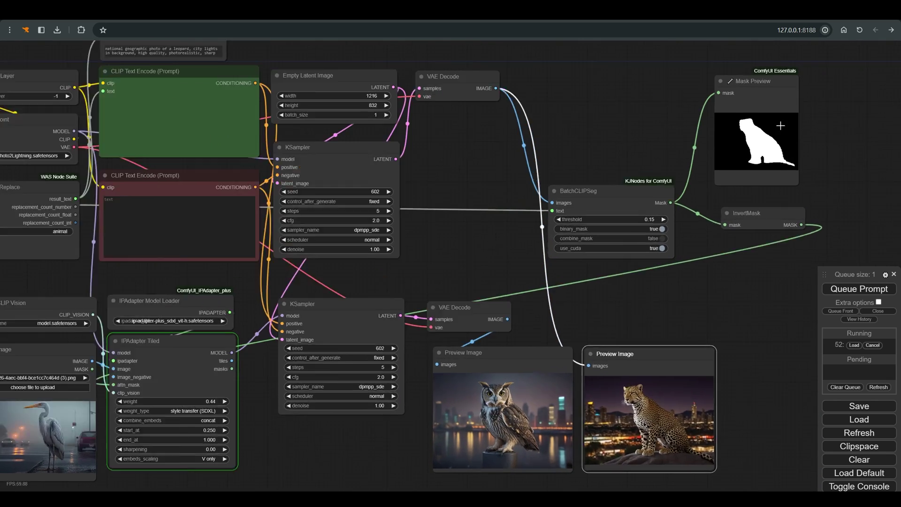
{"action": "left_click_drag", "start_coordinate": [574, 391], "coordinate": [630, 334]}
{"action": "scroll", "coordinate": [630, 334], "scroll_direction": "up", "scroll_amount": 2}
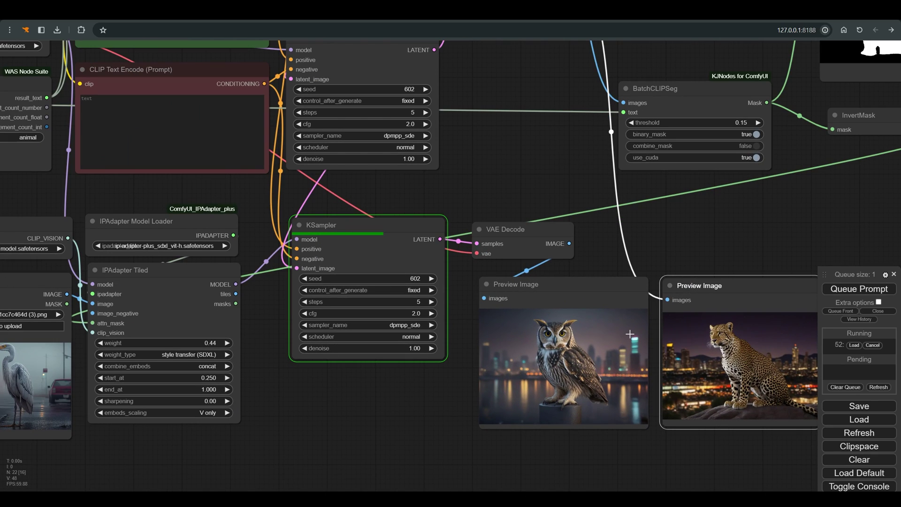